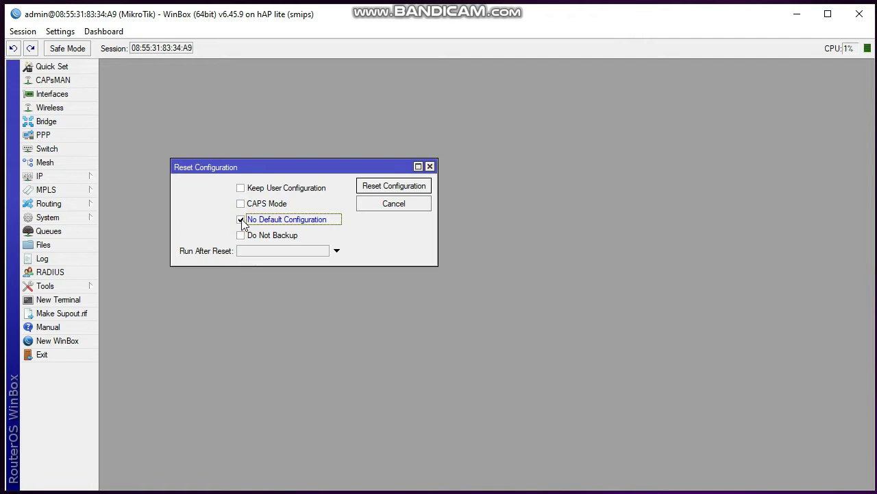
Reset the router configuration with No Default Configuration and confirm the reboot
{"action": "left_click", "coordinate": [379, 192]}
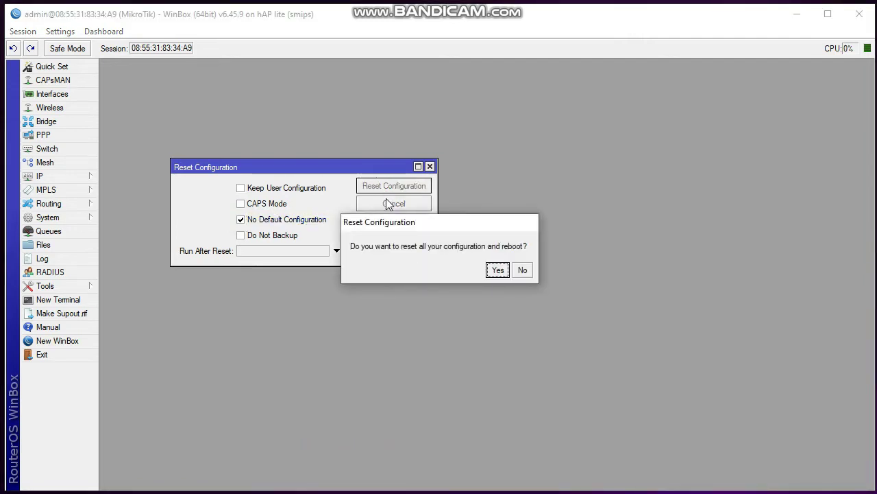
{"action": "left_click", "coordinate": [497, 270]}
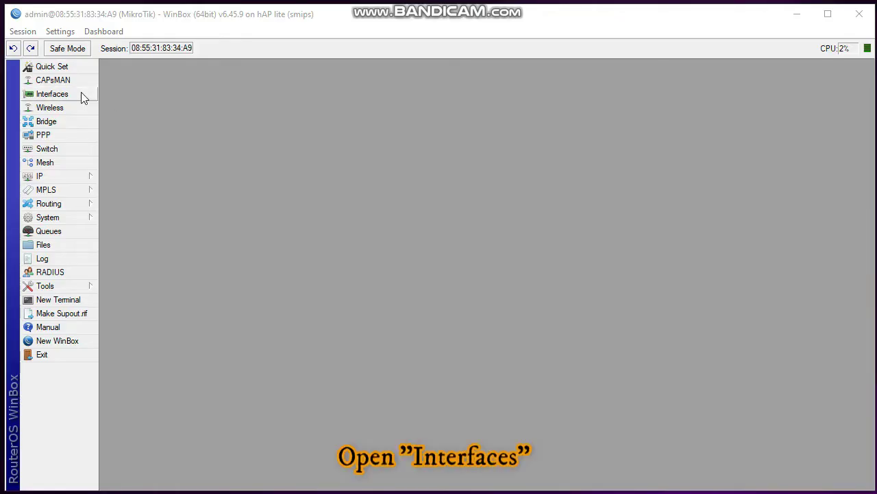
Rename the ether1 interface to ether1-ISP
{"action": "left_click", "coordinate": [81, 97]}
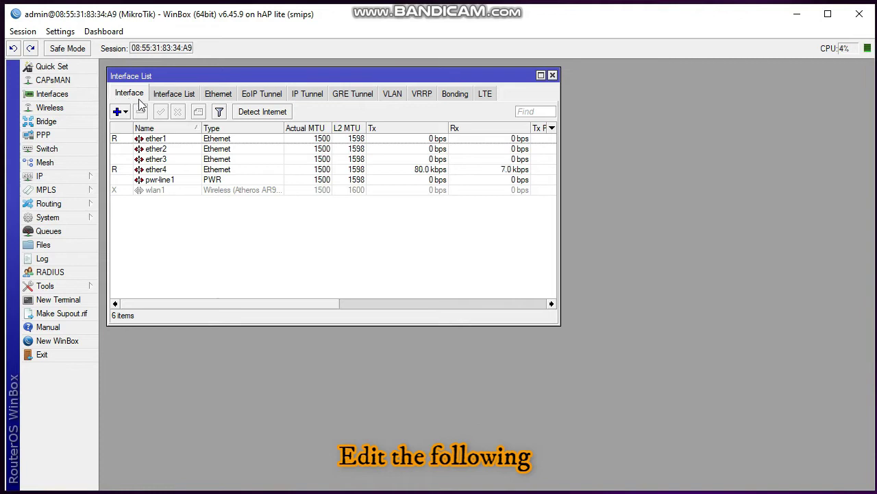
{"action": "double_click", "coordinate": [177, 140]}
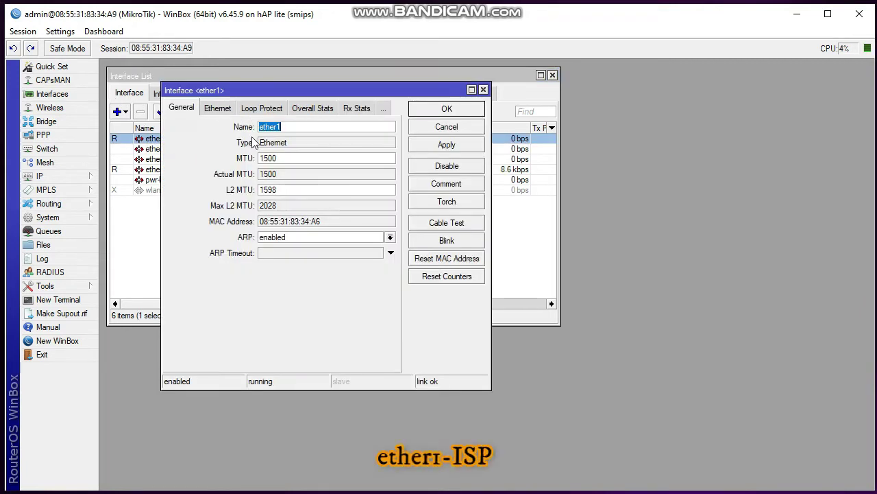
{"action": "left_click", "coordinate": [306, 126]}
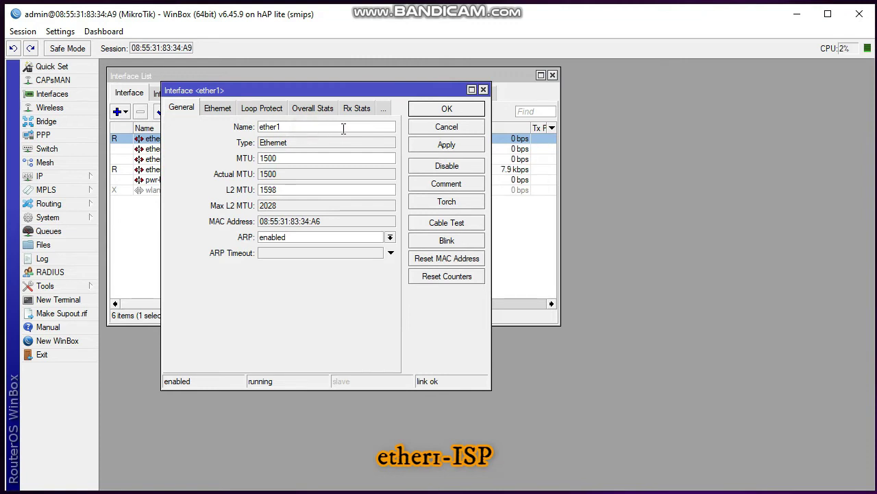
{"action": "type", "text": "-ISP"}
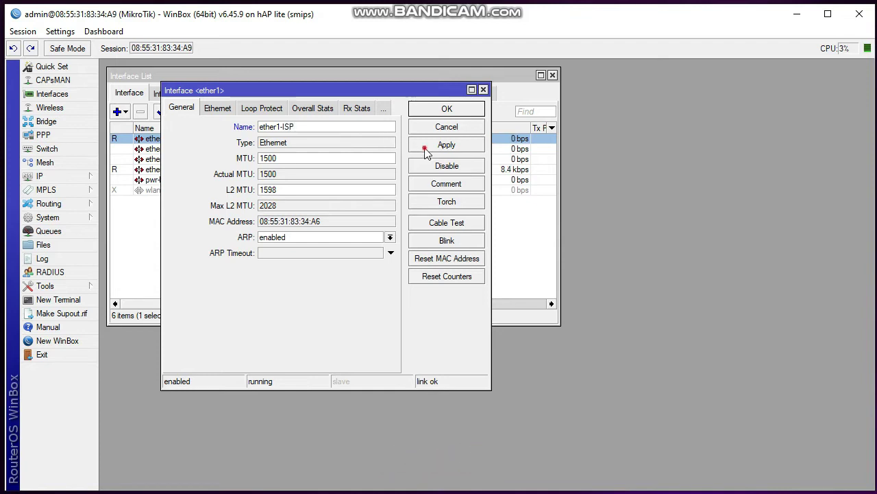
{"action": "left_click", "coordinate": [447, 109]}
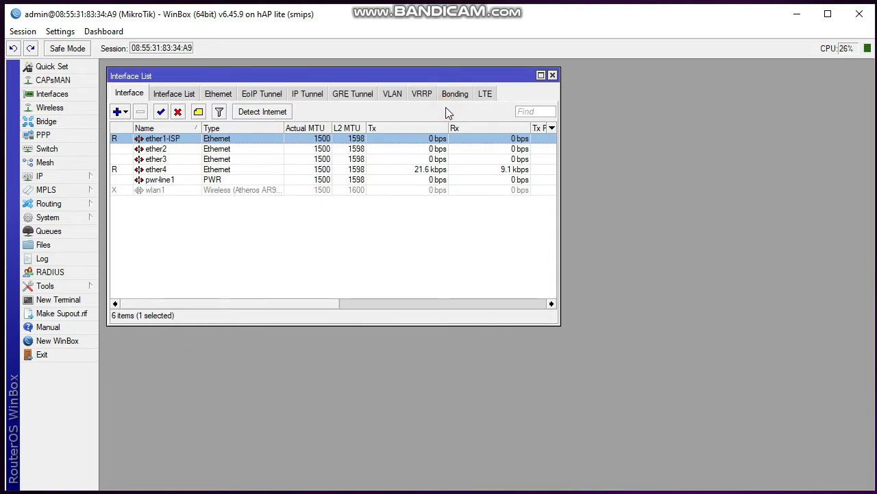
Rename the ether2 interface to ether2-HS
{"action": "left_click", "coordinate": [175, 151]}
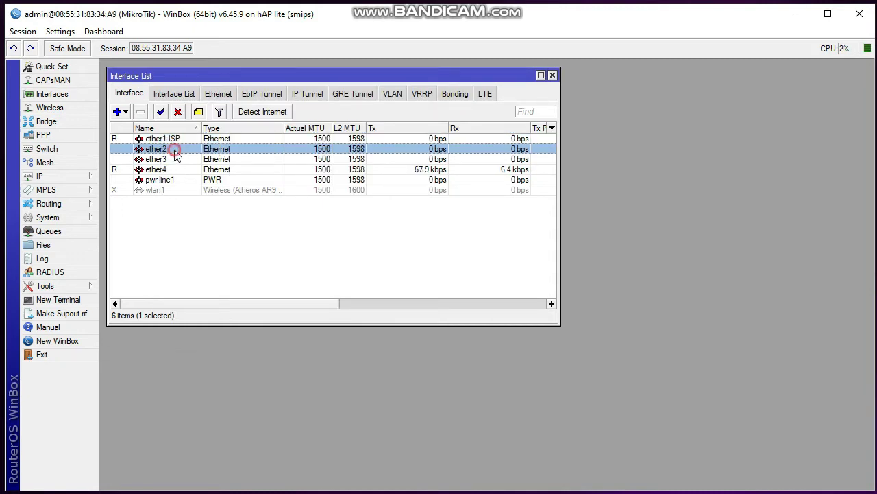
{"action": "double_click", "coordinate": [175, 151]}
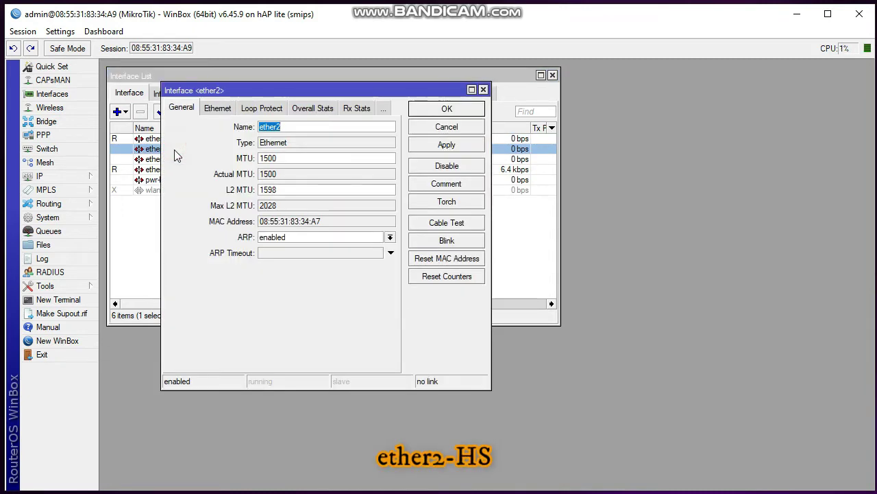
{"action": "left_click", "coordinate": [304, 129]}
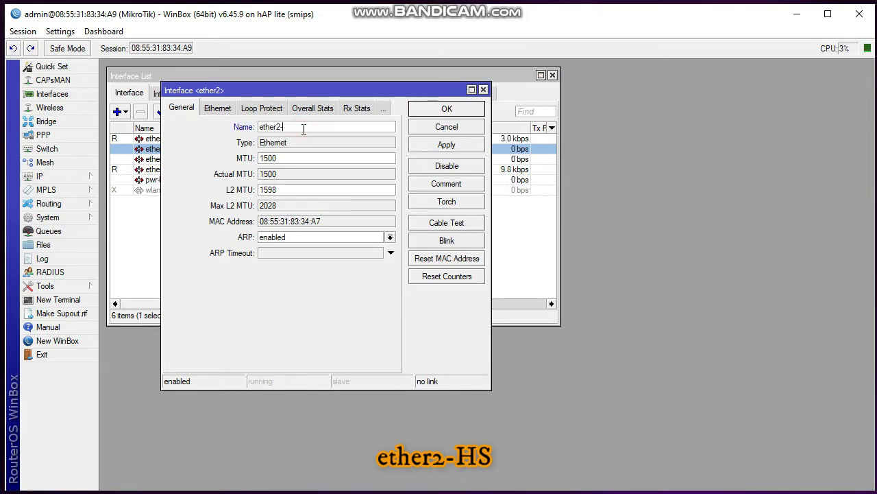
{"action": "type", "text": "-HS"}
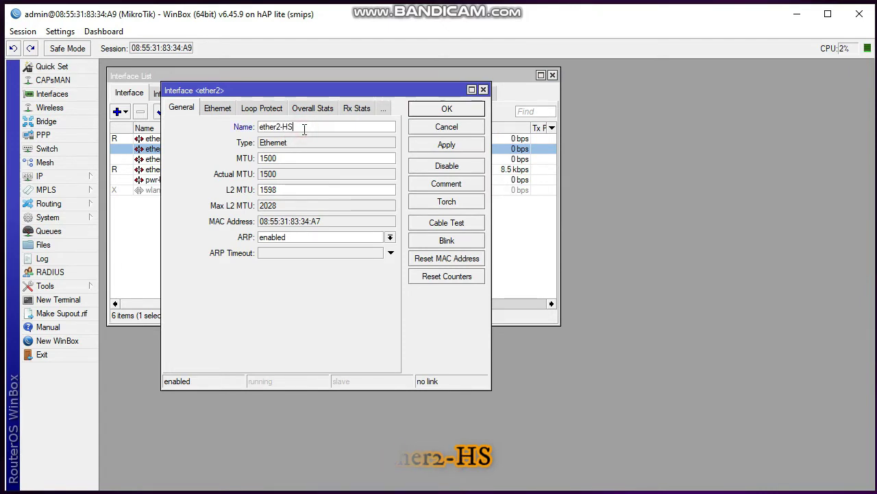
{"action": "left_click", "coordinate": [418, 150]}
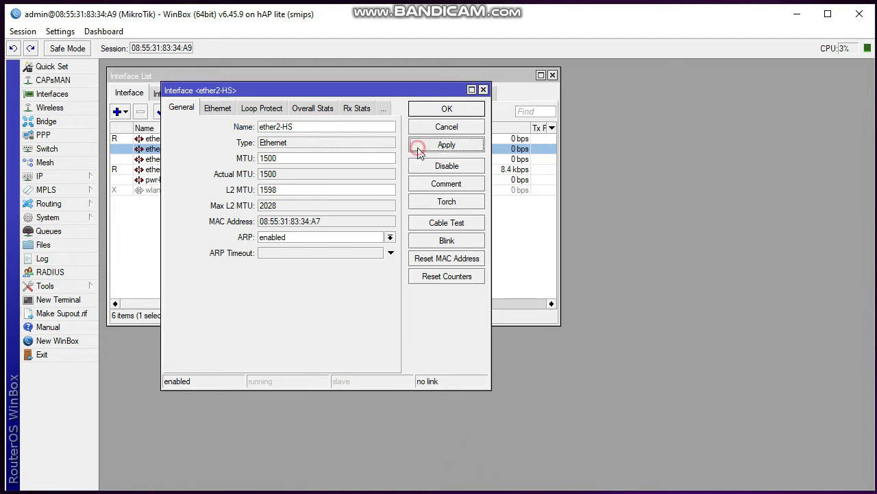
{"action": "left_click", "coordinate": [443, 109]}
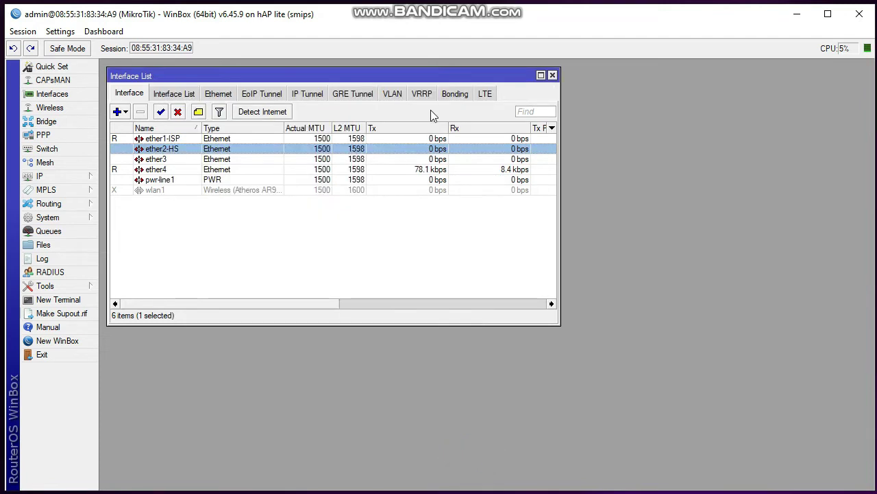
Rename the ether3 interface to ether3-HS
{"action": "left_click", "coordinate": [181, 159]}
{"action": "double_click", "coordinate": [181, 159]}
{"action": "double_click", "coordinate": [270, 126]}
{"action": "left_click", "coordinate": [298, 127]}
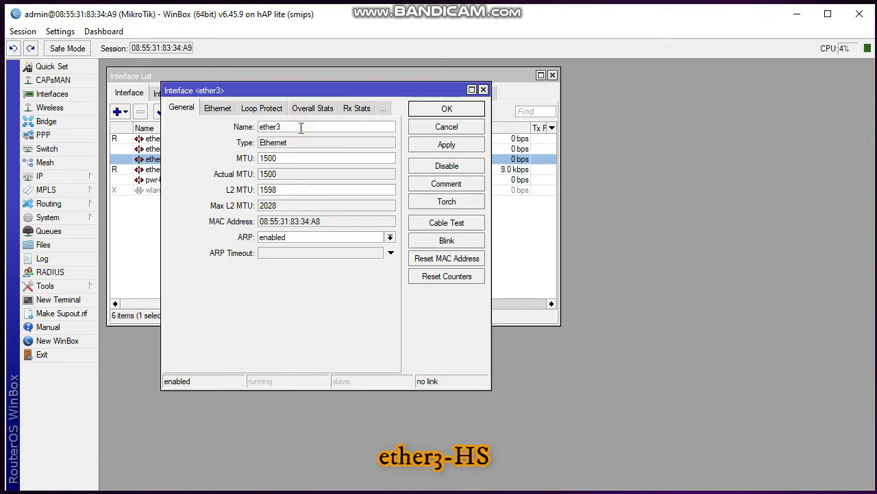
{"action": "type", "text": "-HS"}
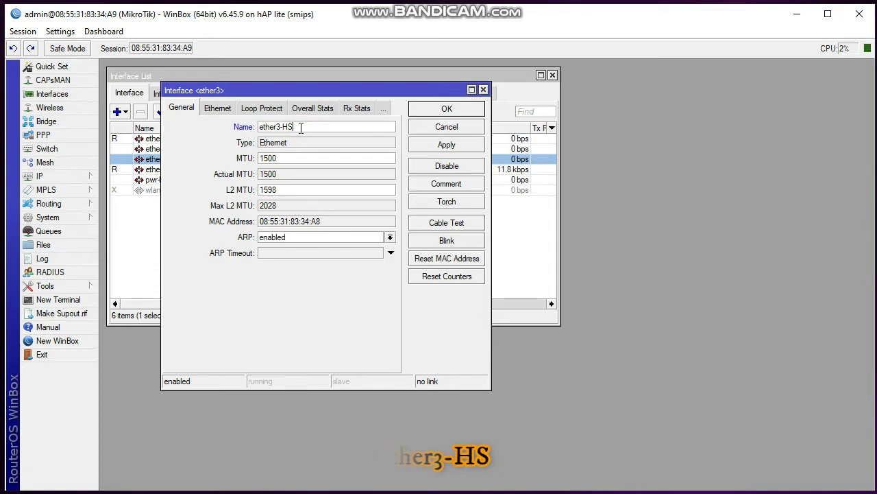
{"action": "left_click", "coordinate": [425, 145]}
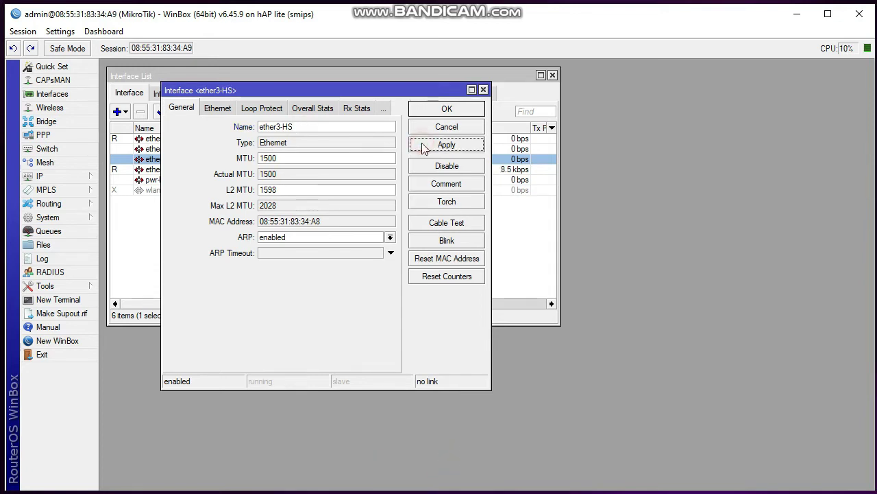
{"action": "left_click", "coordinate": [442, 111]}
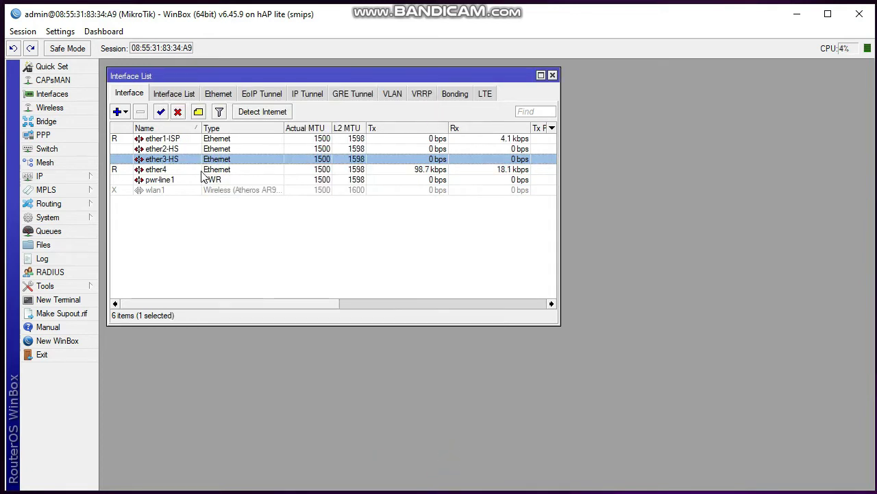
Rename the ether4 interface to ether4-LAN
{"action": "double_click", "coordinate": [178, 170]}
{"action": "left_click", "coordinate": [298, 127]}
{"action": "type", "text": "-"}
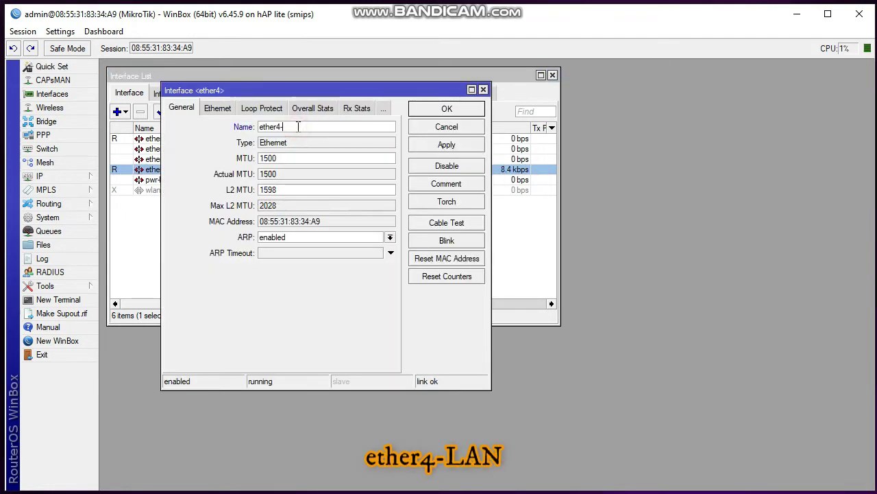
{"action": "type", "text": "LAN"}
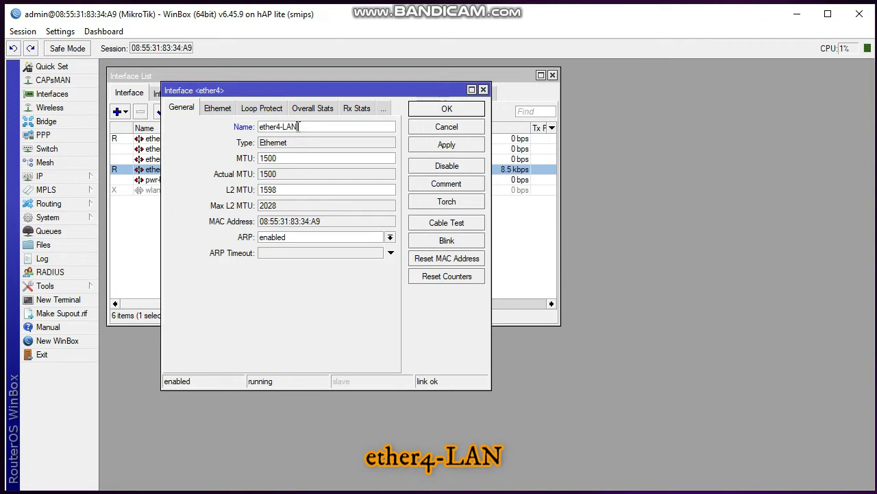
{"action": "left_click", "coordinate": [432, 147]}
{"action": "left_click", "coordinate": [454, 111]}
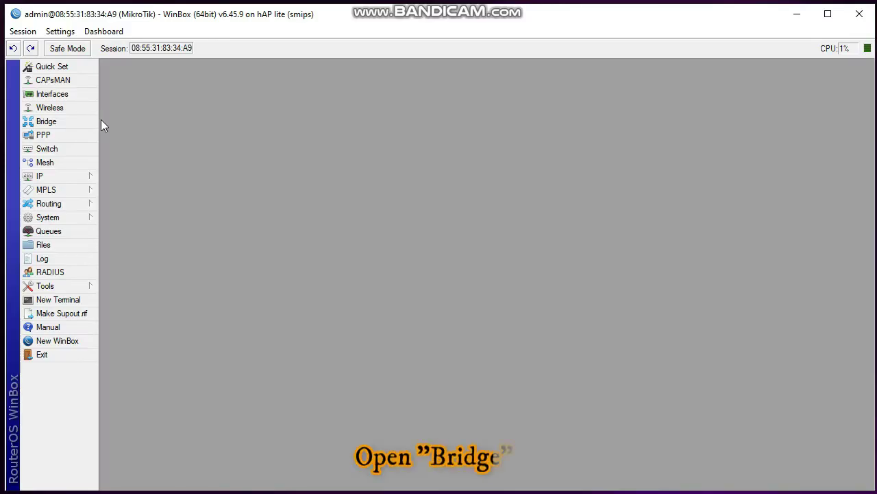
Create a new bridge named bridge1-HS
{"action": "left_click", "coordinate": [65, 121]}
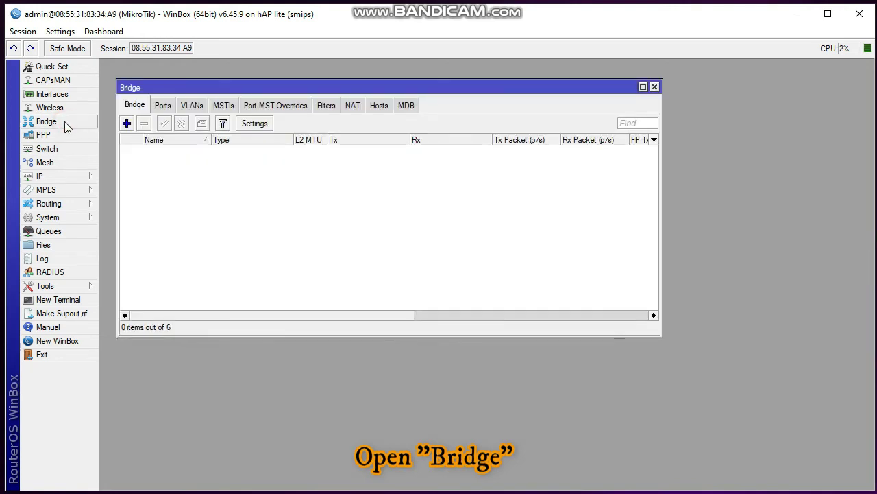
{"action": "left_click", "coordinate": [127, 123]}
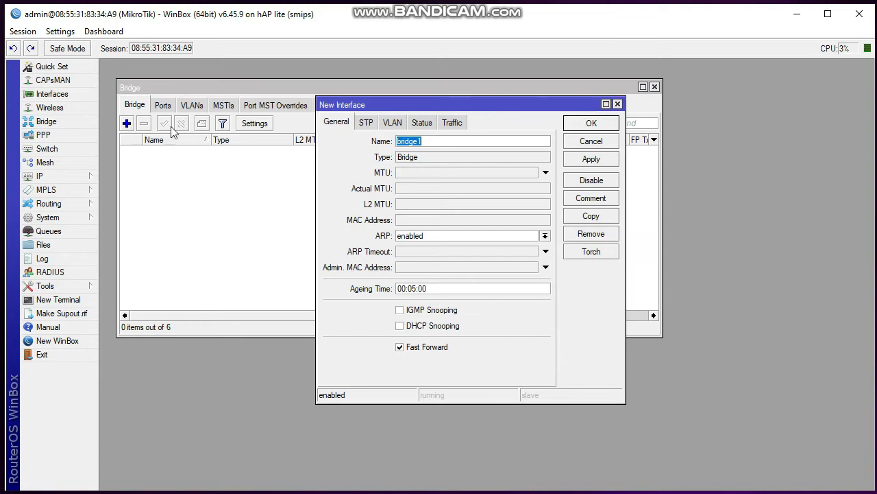
{"action": "left_click", "coordinate": [443, 140]}
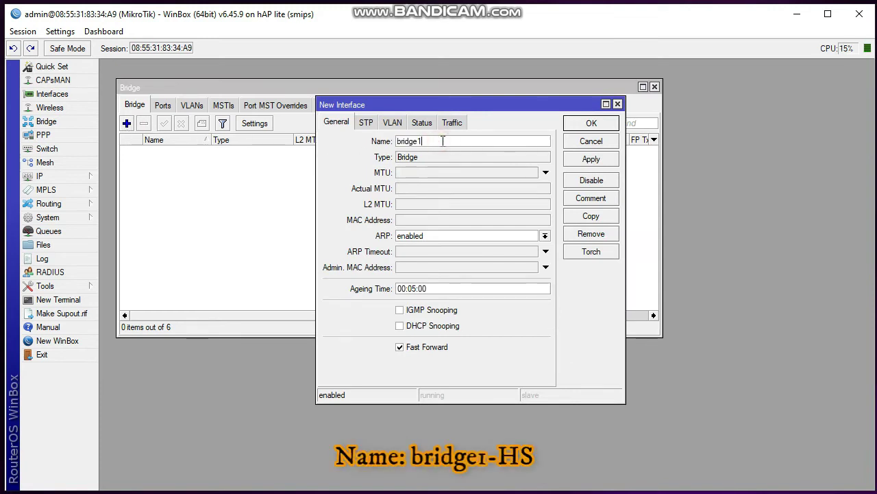
{"action": "type", "text": "-HS"}
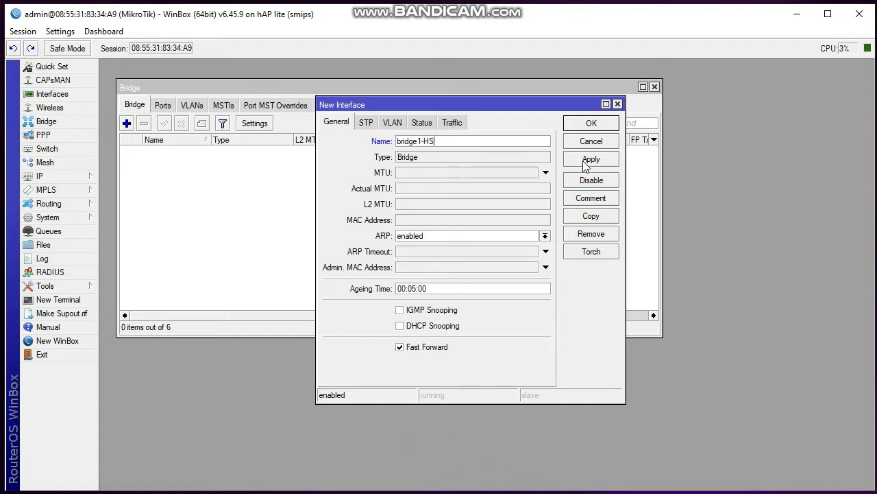
{"action": "left_click", "coordinate": [586, 163]}
{"action": "left_click", "coordinate": [586, 122]}
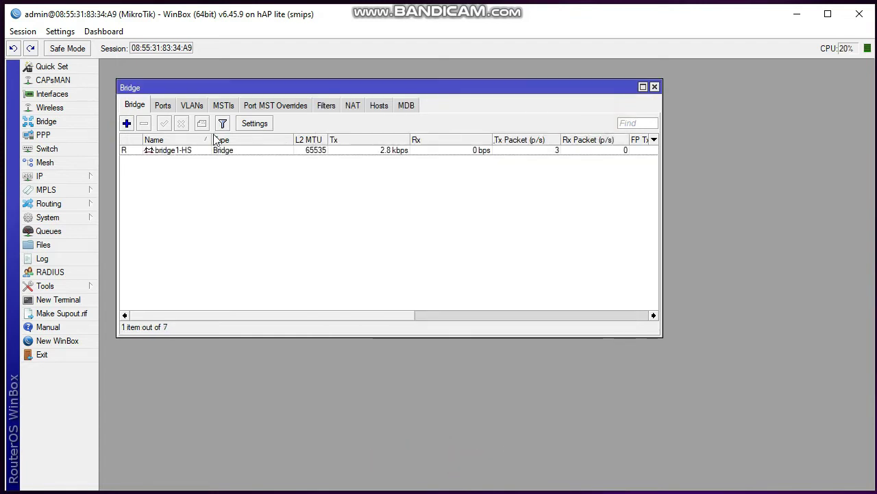
Create a second bridge named bridge2-LAN
{"action": "left_click", "coordinate": [128, 124]}
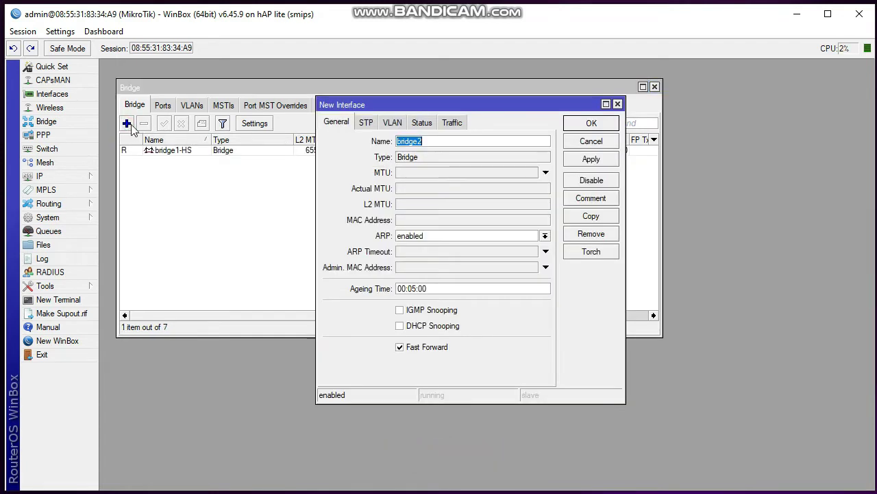
{"action": "left_click", "coordinate": [449, 141]}
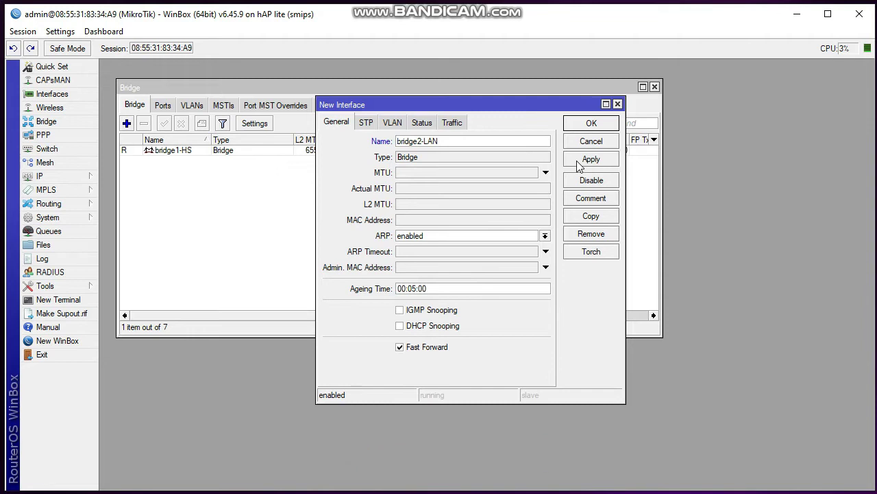
{"action": "left_click", "coordinate": [591, 159]}
{"action": "left_click", "coordinate": [591, 123]}
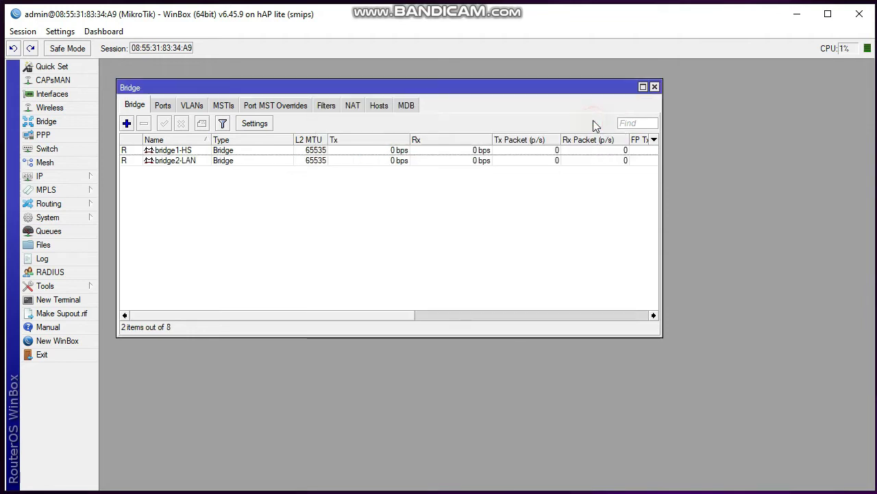
Add ether2-HS and ether3-HS as ports of bridge1-HS
{"action": "left_click", "coordinate": [164, 106]}
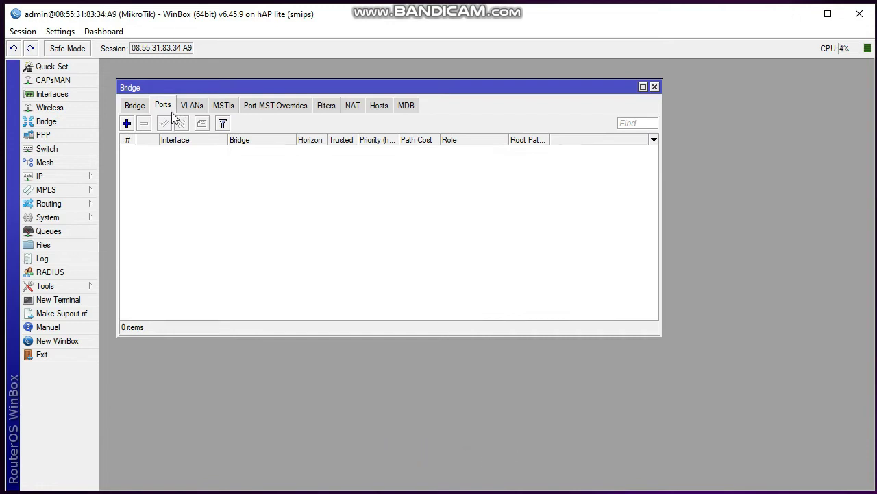
{"action": "left_click", "coordinate": [127, 123]}
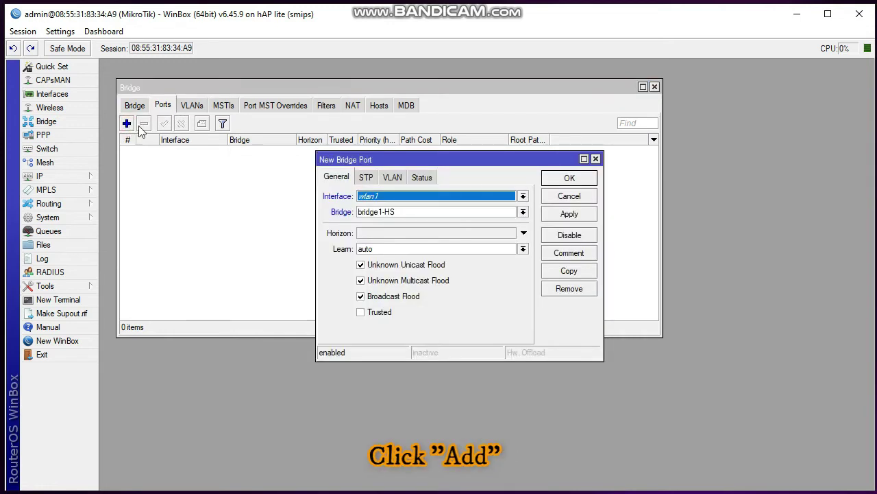
{"action": "left_click", "coordinate": [387, 199]}
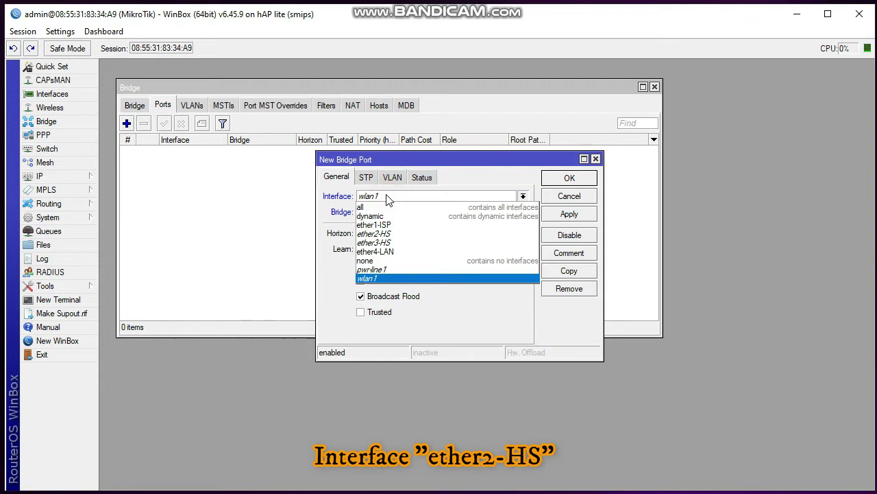
{"action": "left_click", "coordinate": [392, 233]}
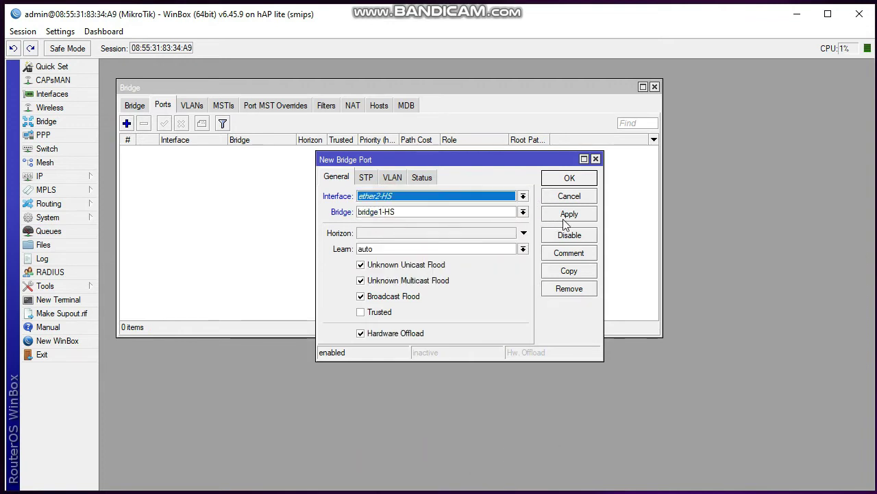
{"action": "left_click", "coordinate": [567, 214]}
{"action": "left_click", "coordinate": [573, 178]}
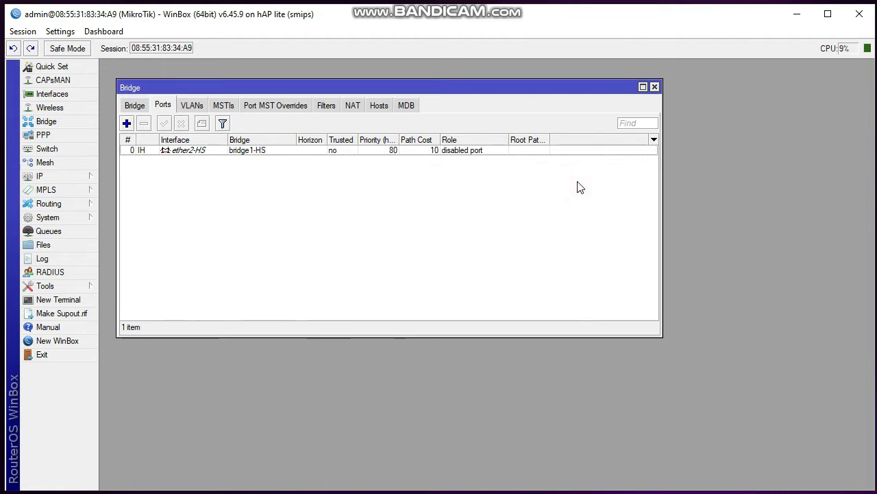
{"action": "left_click", "coordinate": [126, 123]}
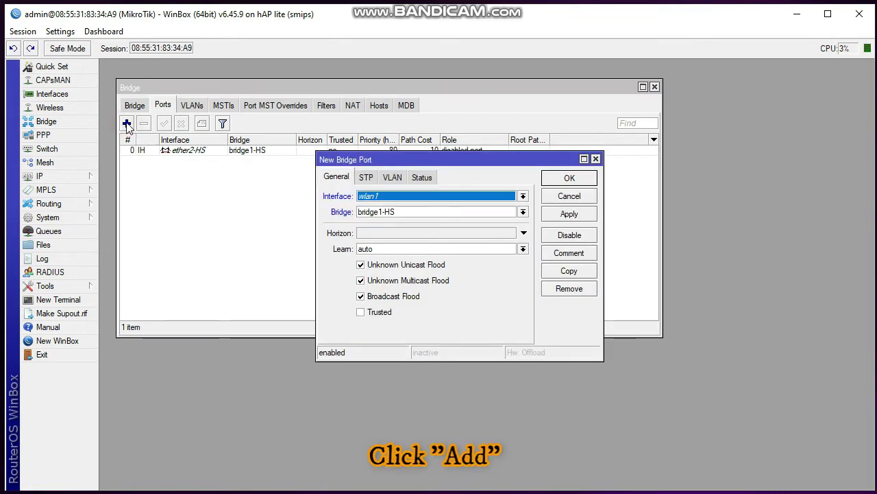
{"action": "left_click", "coordinate": [384, 199]}
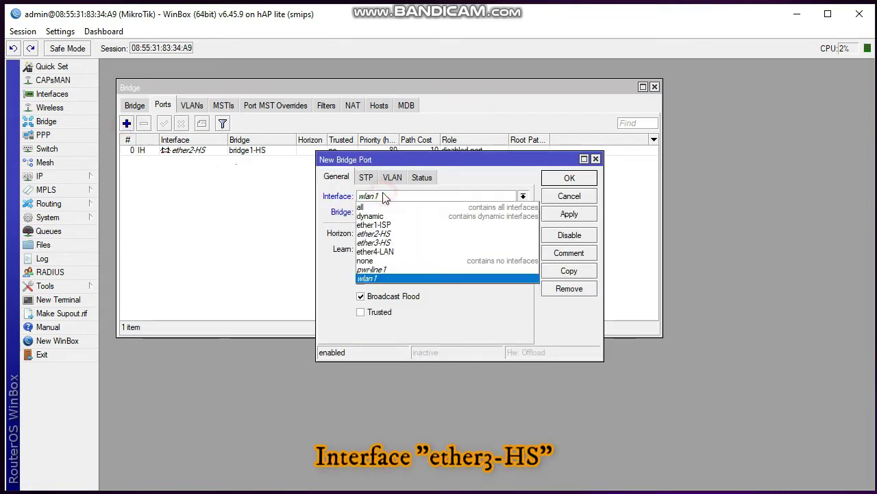
{"action": "left_click", "coordinate": [390, 242]}
{"action": "left_click", "coordinate": [569, 213]}
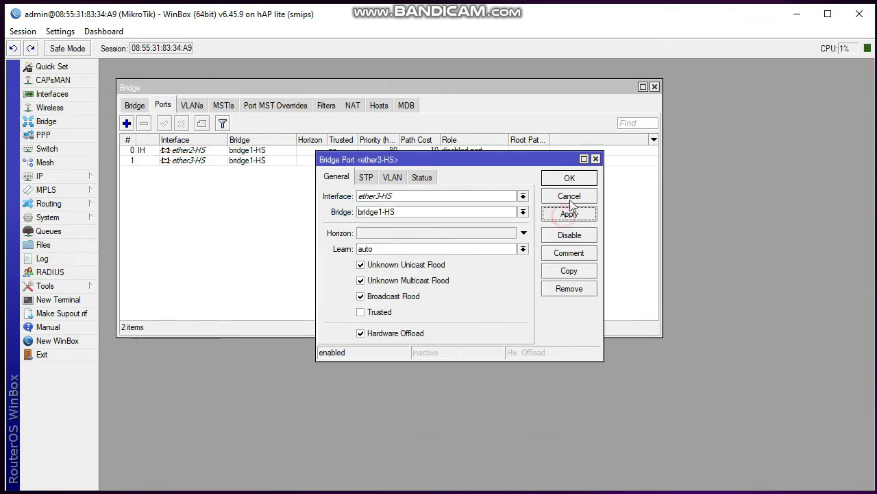
{"action": "left_click", "coordinate": [569, 177]}
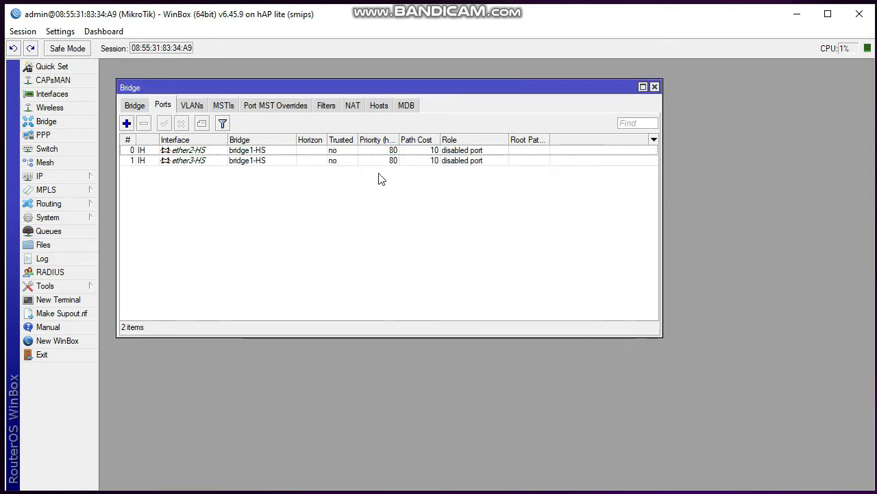
Add ether4-LAN as a port of bridge2-LAN
{"action": "left_click", "coordinate": [127, 124]}
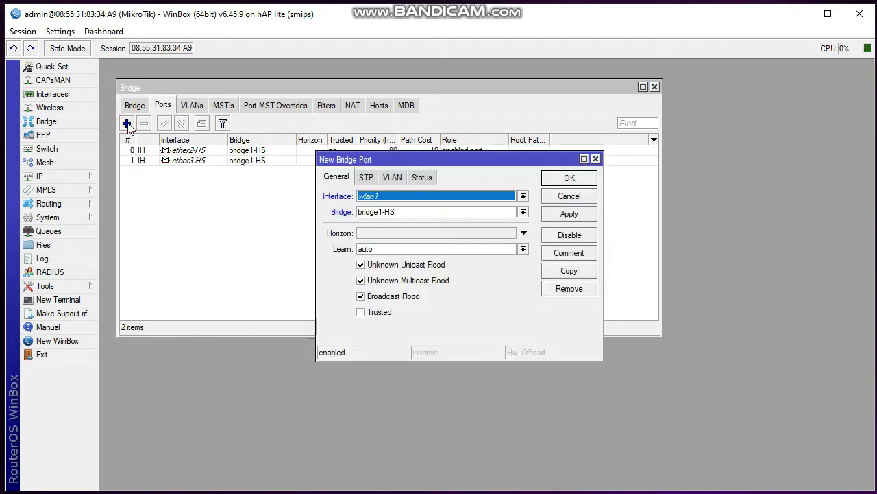
{"action": "left_click", "coordinate": [392, 197]}
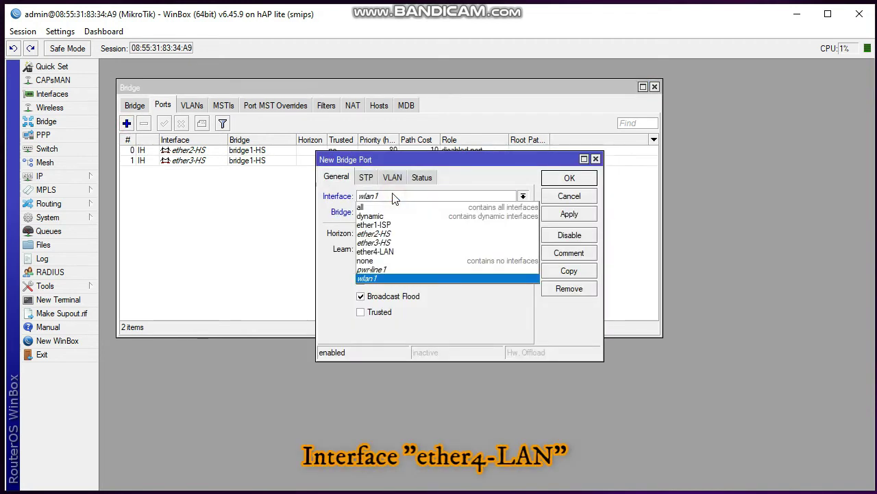
{"action": "left_click", "coordinate": [392, 252]}
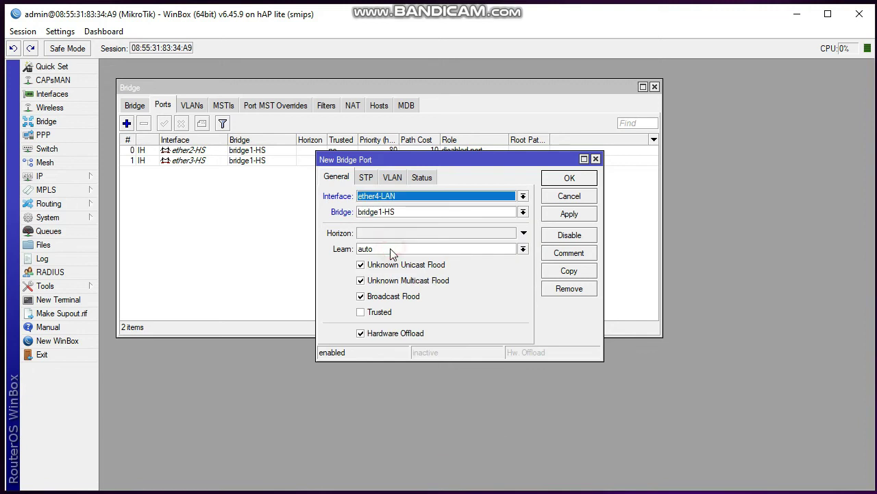
{"action": "left_click", "coordinate": [424, 212]}
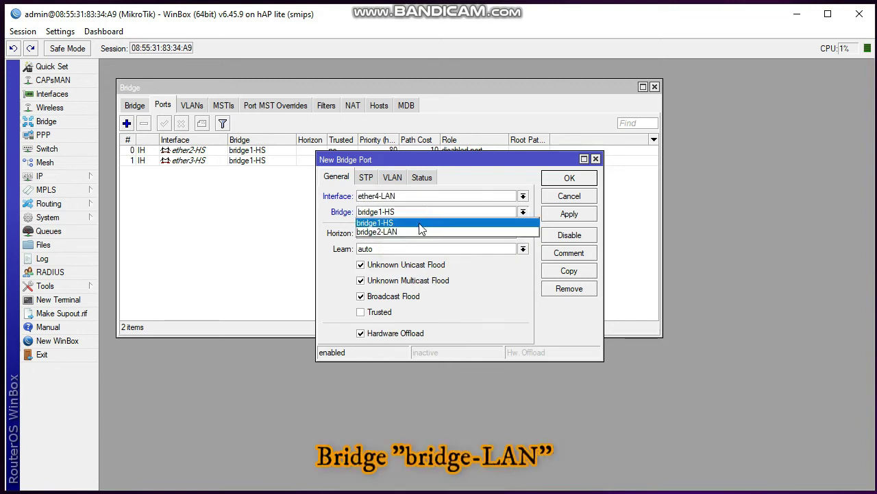
{"action": "left_click", "coordinate": [420, 232]}
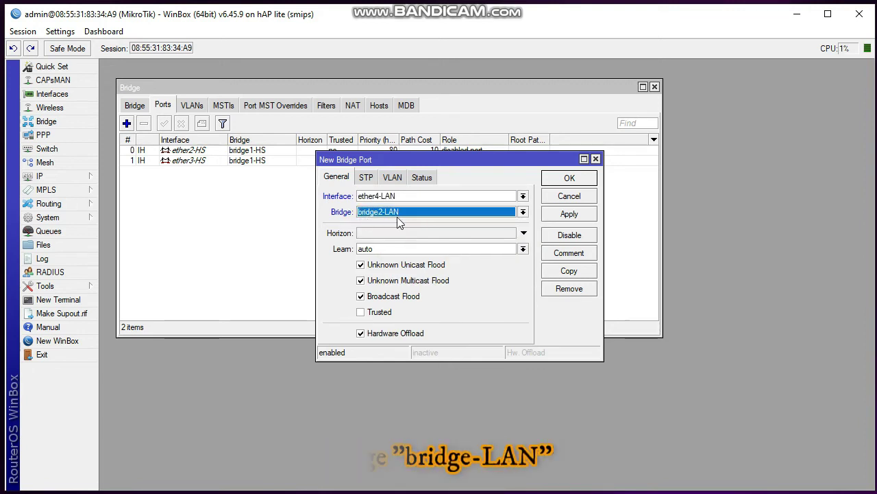
{"action": "left_click", "coordinate": [569, 214]}
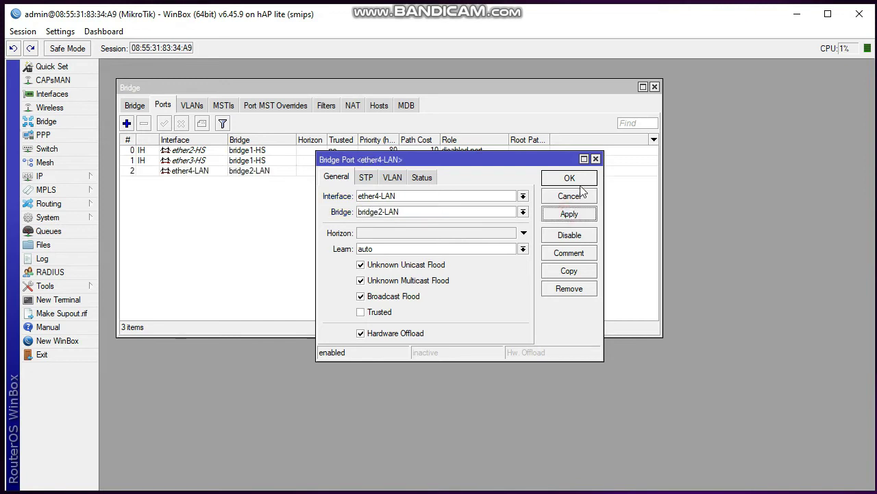
{"action": "left_click", "coordinate": [583, 179]}
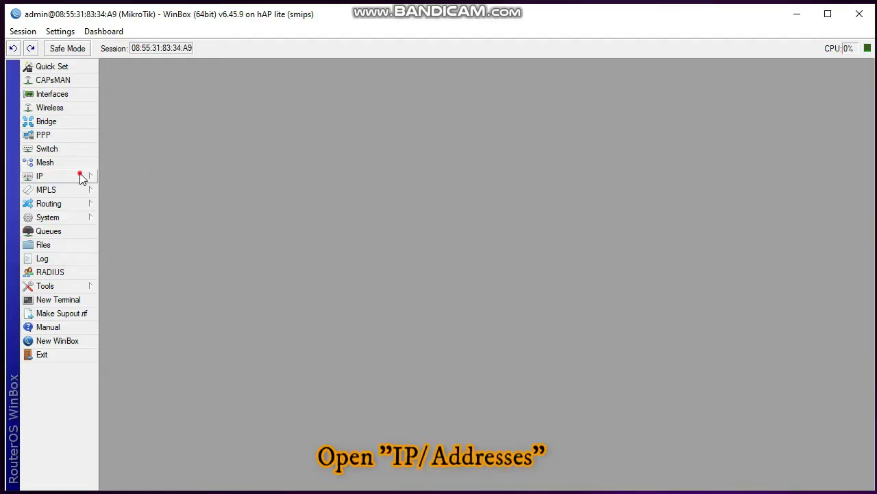
Add the IP address 10.0.0.1/24 on interface bridge1-HS
{"action": "left_click", "coordinate": [80, 178]}
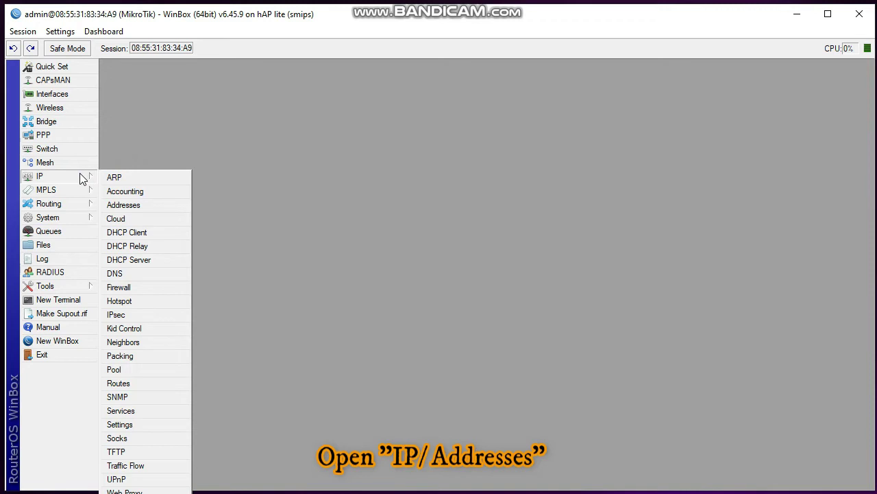
{"action": "left_click", "coordinate": [120, 208]}
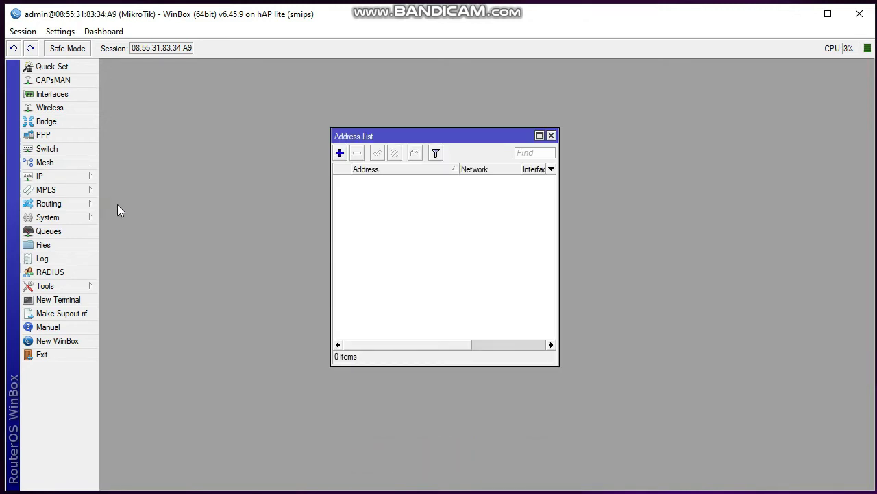
{"action": "left_click", "coordinate": [340, 153]}
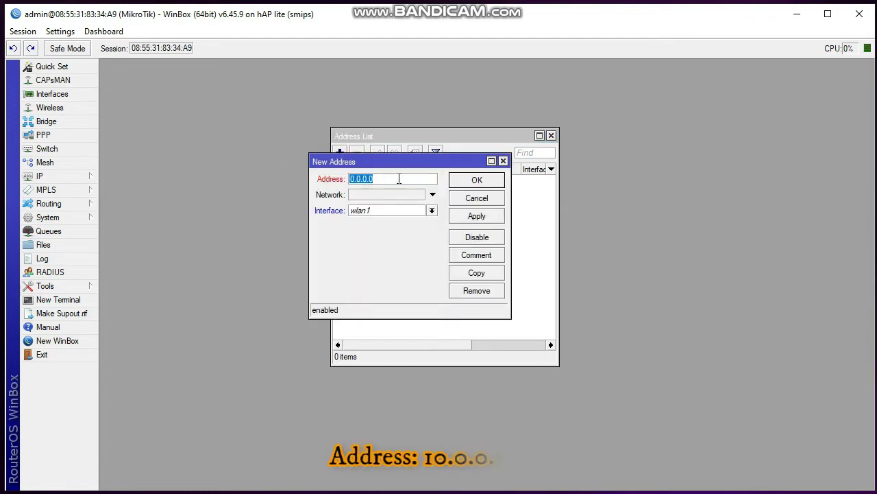
{"action": "left_click", "coordinate": [429, 178]}
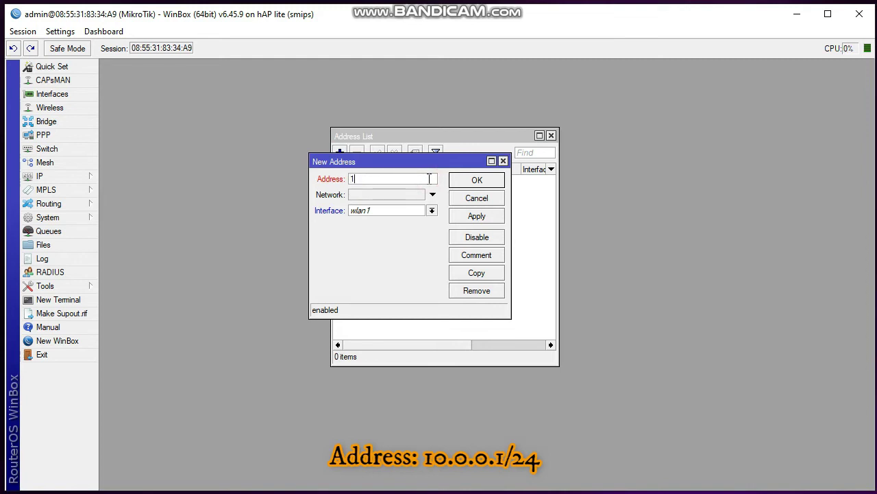
{"action": "type", "text": "10.0.0.1/24"}
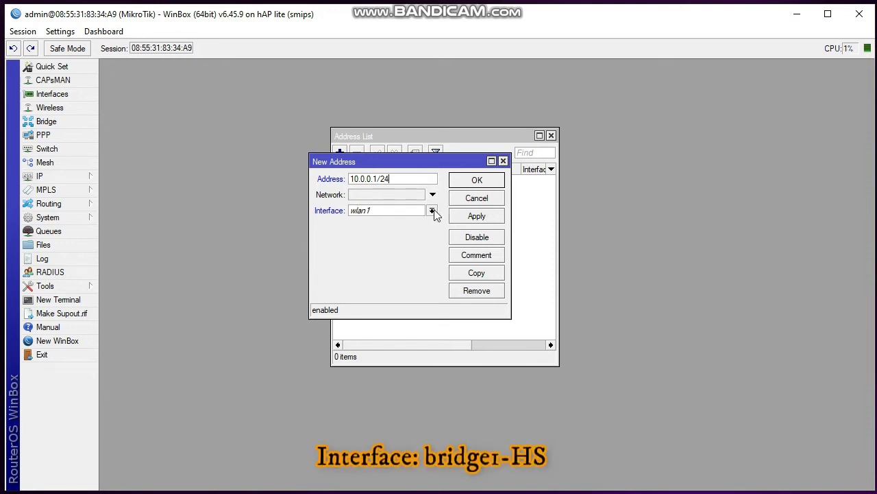
{"action": "left_click", "coordinate": [433, 210]}
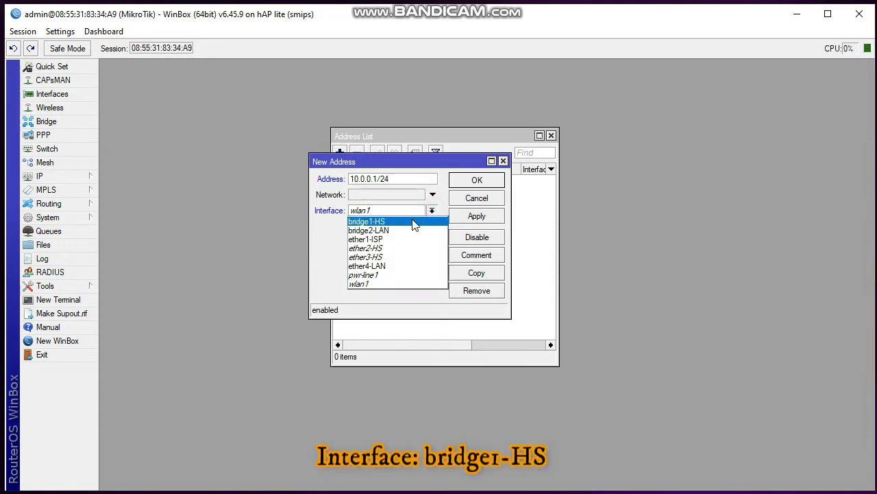
{"action": "left_click", "coordinate": [412, 221]}
{"action": "left_click", "coordinate": [468, 216]}
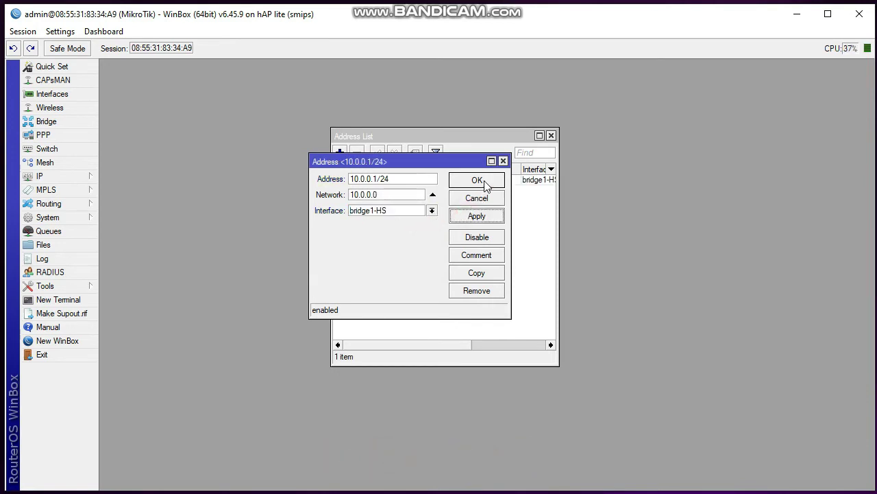
{"action": "left_click", "coordinate": [484, 181]}
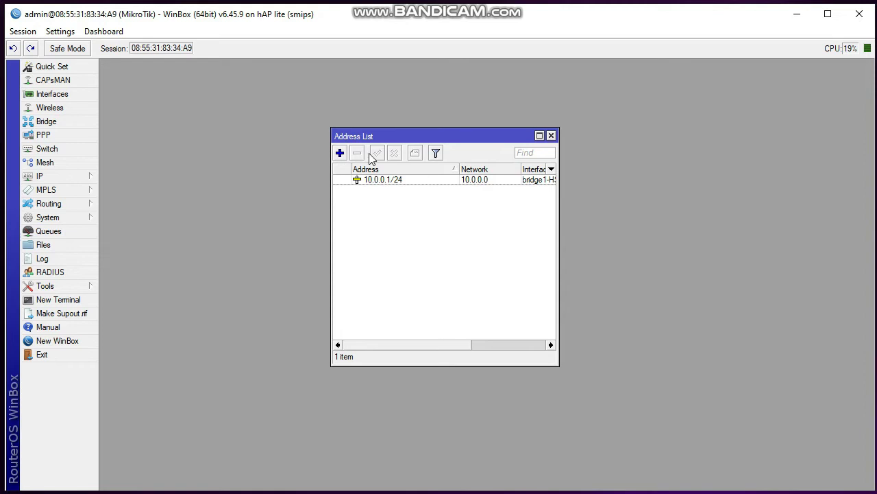
Add the IP address 192.168.10.1/24 on interface bridge2-LAN
{"action": "left_click", "coordinate": [340, 152]}
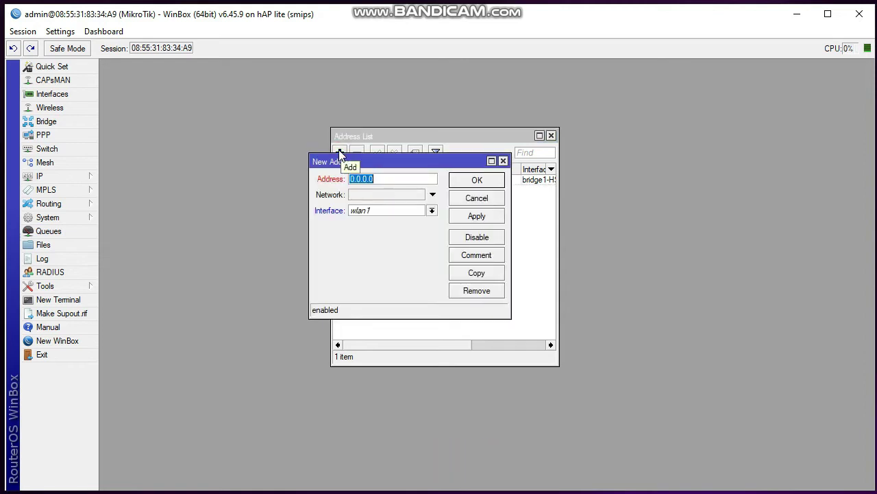
{"action": "left_click", "coordinate": [418, 179]}
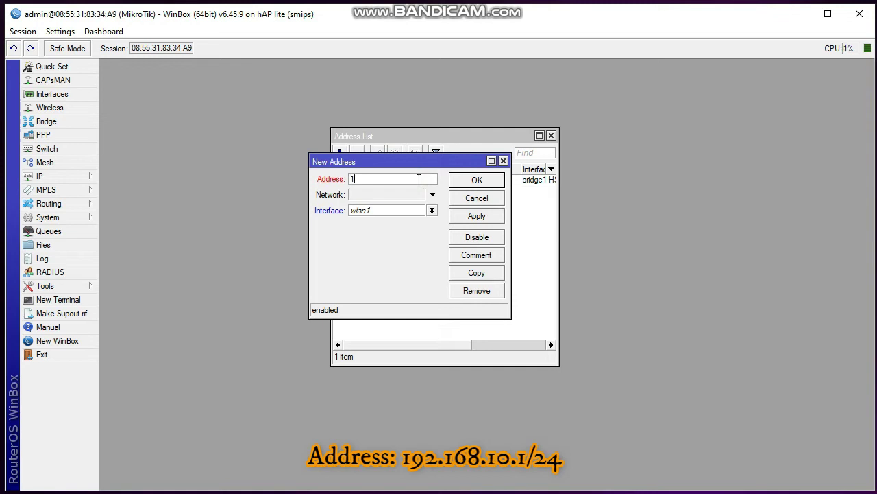
{"action": "type", "text": "192.1"}
{"action": "type", "text": "68.10.1/24"}
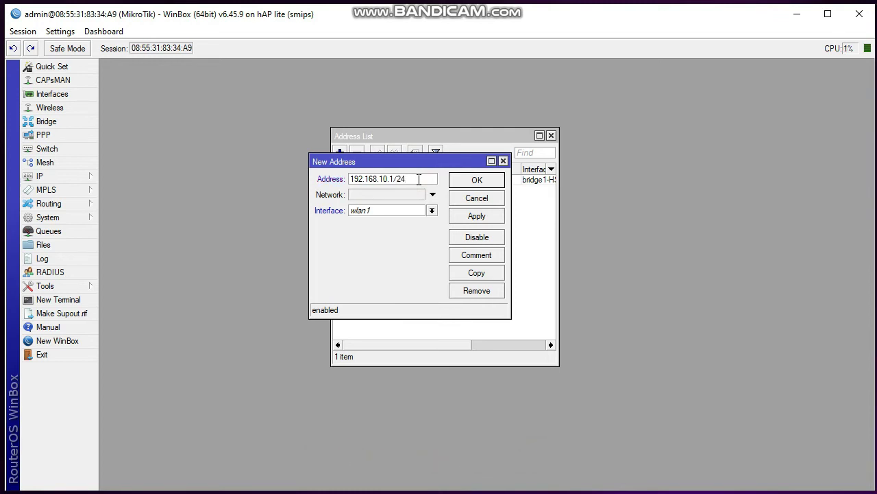
{"action": "left_click", "coordinate": [432, 210]}
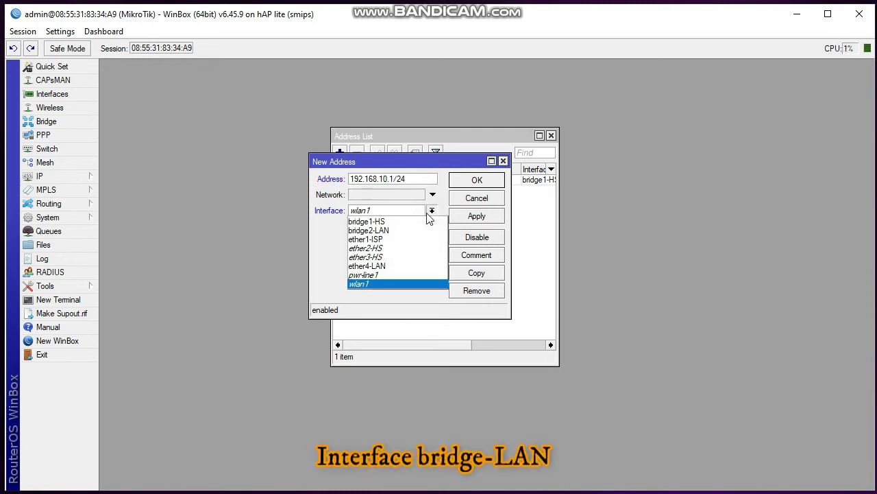
{"action": "left_click", "coordinate": [419, 231]}
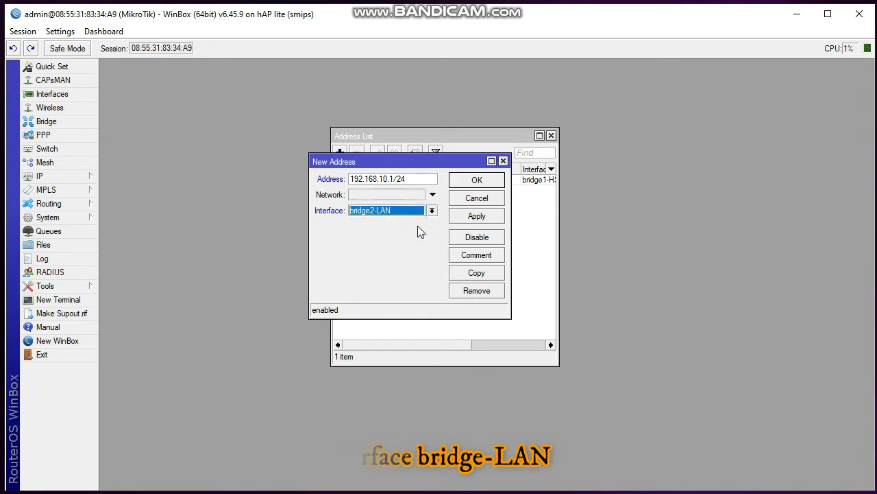
{"action": "left_click", "coordinate": [473, 216]}
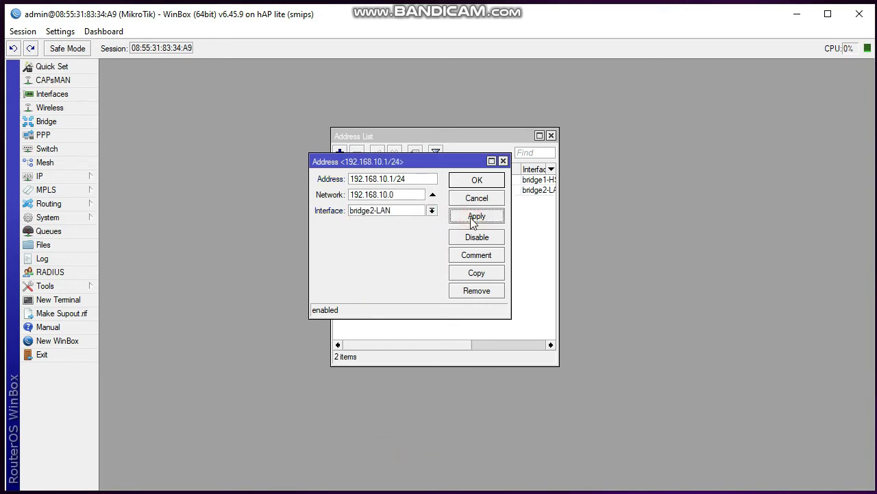
{"action": "left_click", "coordinate": [484, 182]}
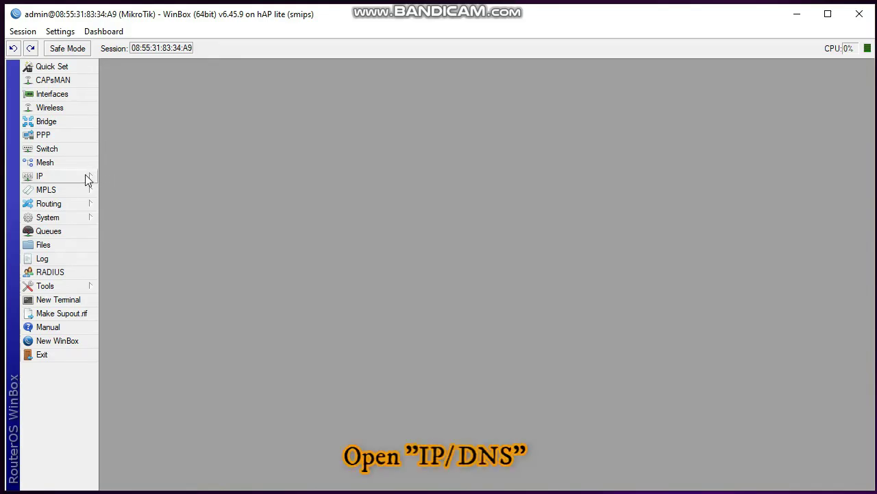
Set the DNS servers to 8.8.8.8 and 8.8.4.4 and apply them
{"action": "left_click", "coordinate": [85, 177]}
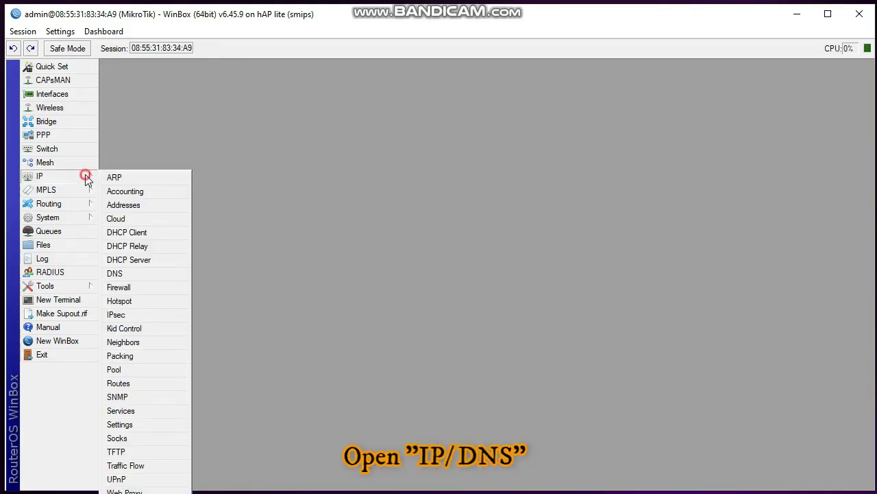
{"action": "left_click", "coordinate": [137, 274]}
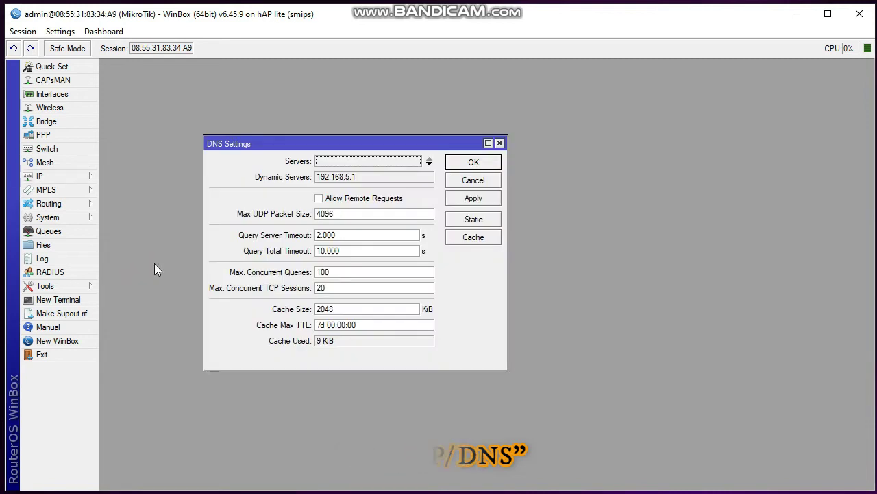
{"action": "left_click", "coordinate": [393, 161]}
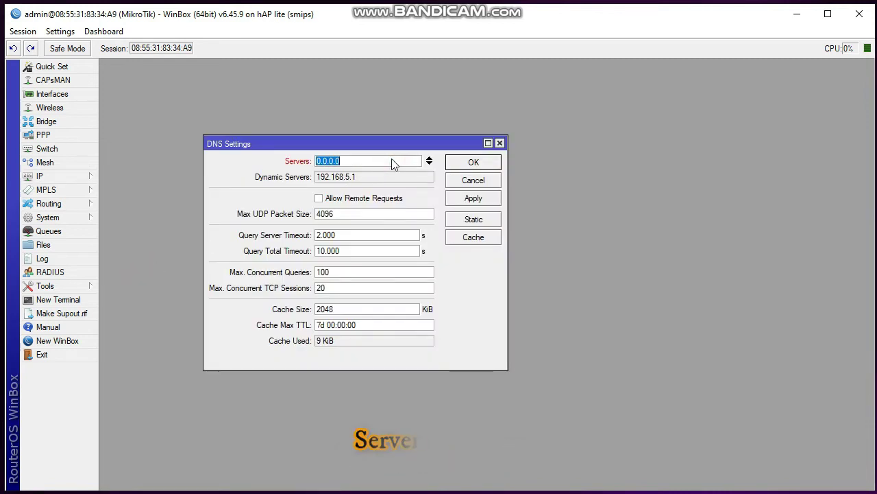
{"action": "type", "text": "8.8.8.8"}
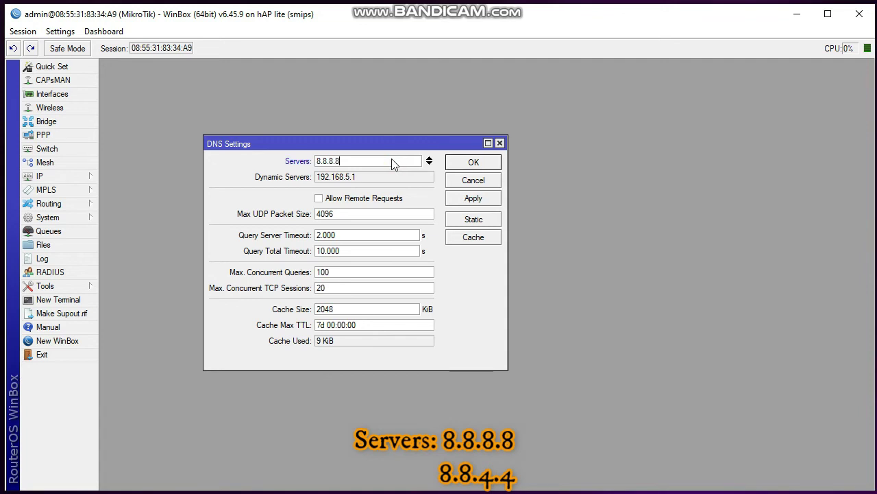
{"action": "left_click", "coordinate": [429, 164]}
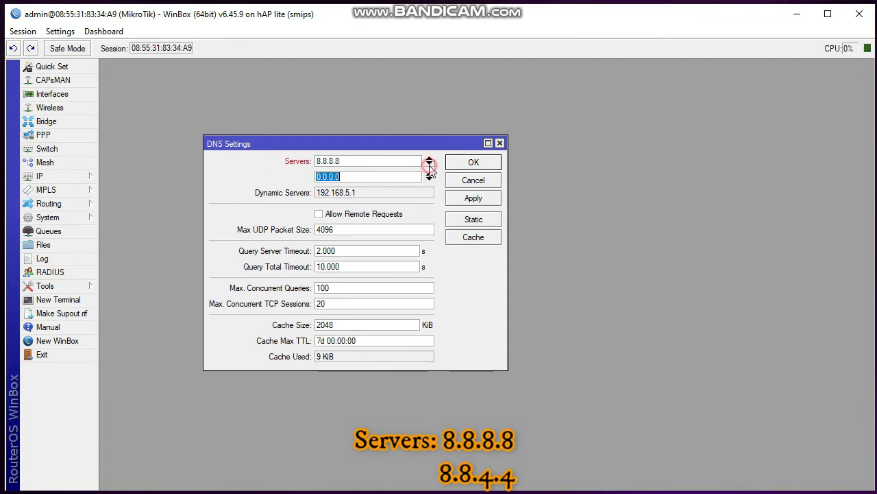
{"action": "type", "text": "8.8."}
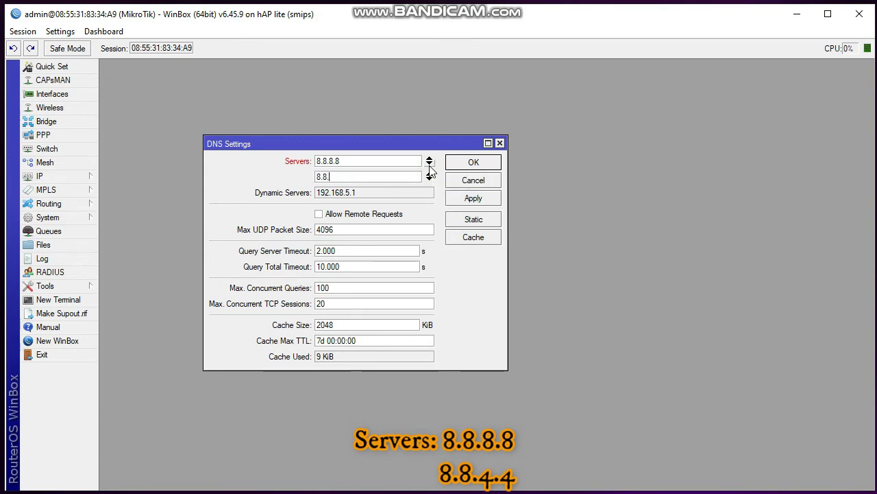
{"action": "type", "text": "4.4"}
{"action": "left_click", "coordinate": [471, 198]}
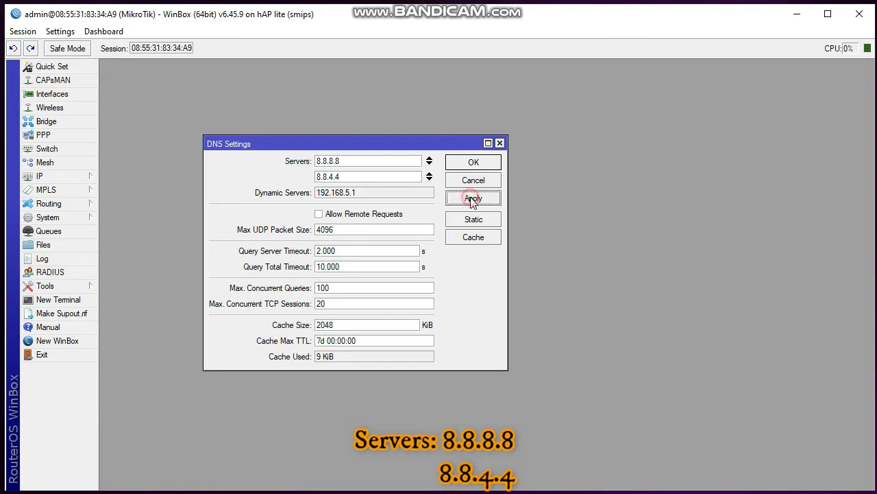
{"action": "left_click", "coordinate": [489, 163]}
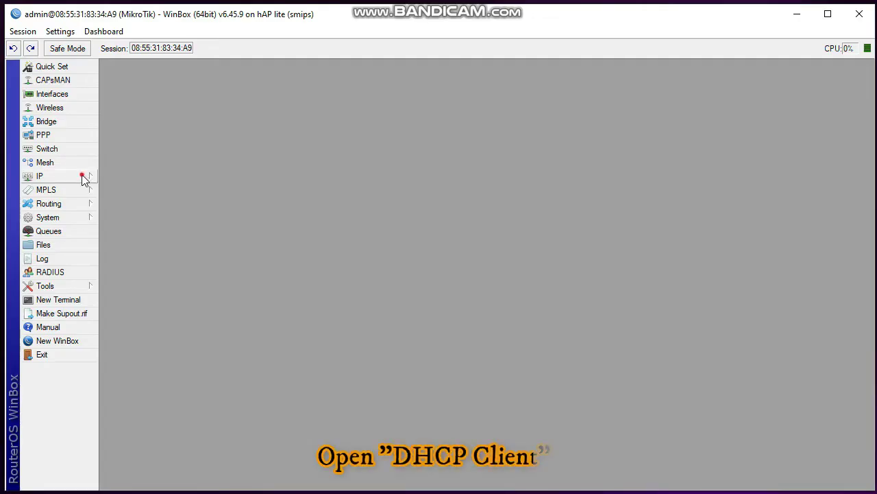
Add a DHCP client running on interface ether1-ISP
{"action": "left_click", "coordinate": [81, 178]}
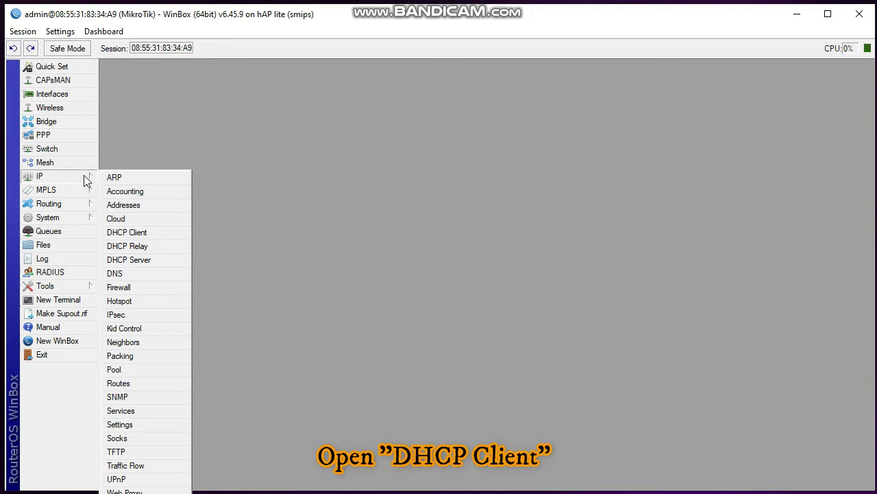
{"action": "left_click", "coordinate": [139, 233]}
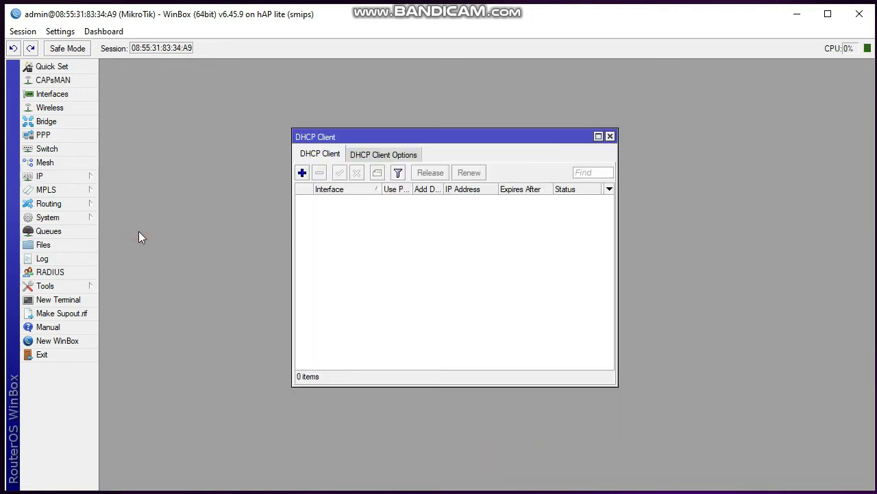
{"action": "left_click", "coordinate": [302, 172]}
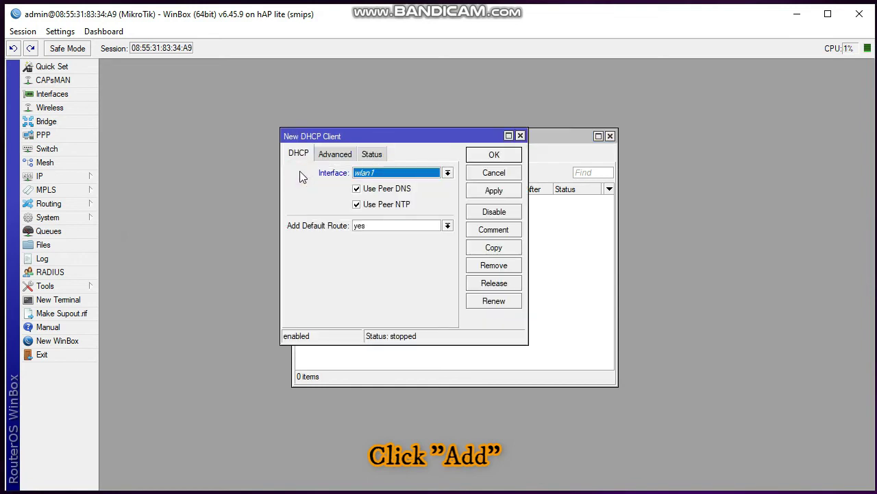
{"action": "left_click", "coordinate": [448, 172]}
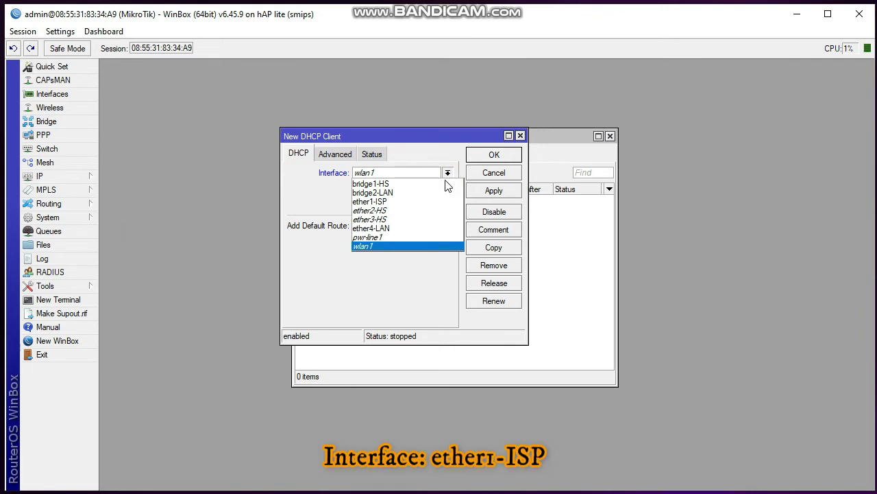
{"action": "left_click", "coordinate": [427, 200]}
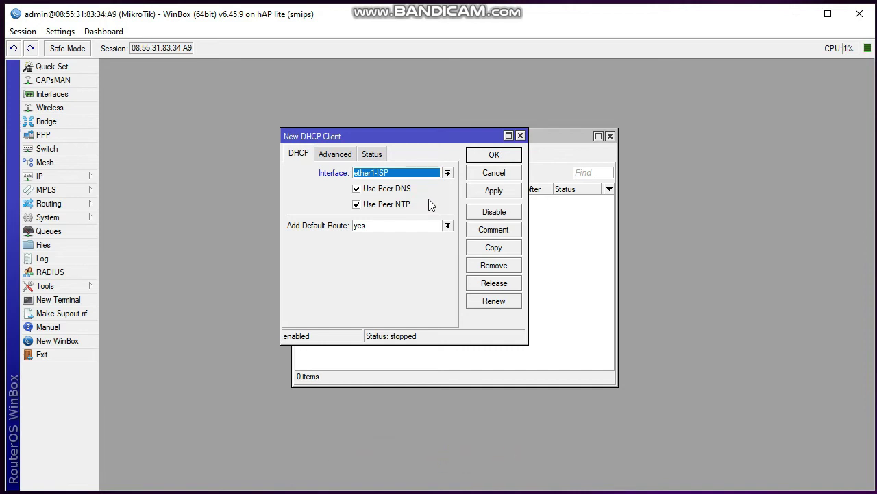
{"action": "left_click", "coordinate": [488, 190]}
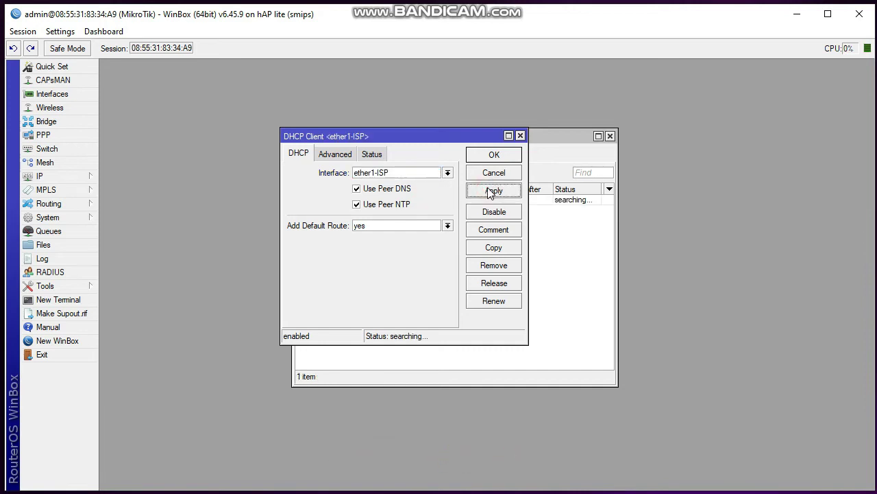
{"action": "left_click", "coordinate": [506, 156]}
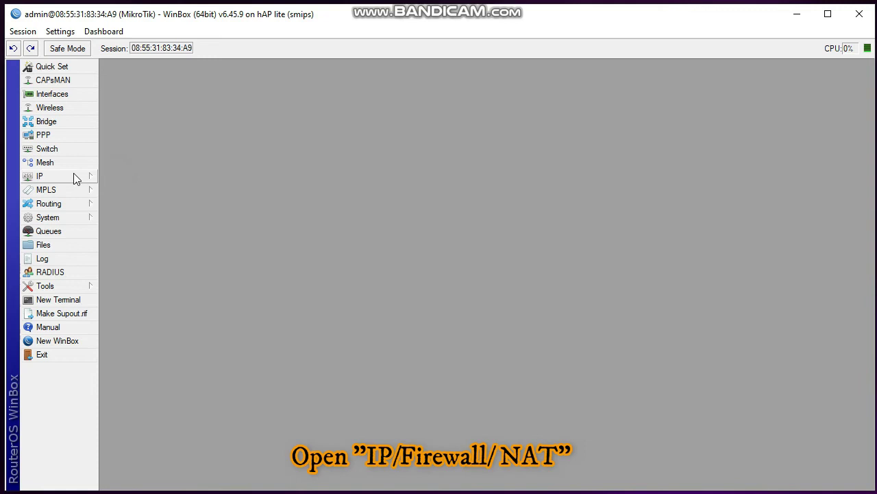
Add a srcnat firewall NAT rule that masquerades traffic out ether1-ISP
{"action": "left_click", "coordinate": [74, 176]}
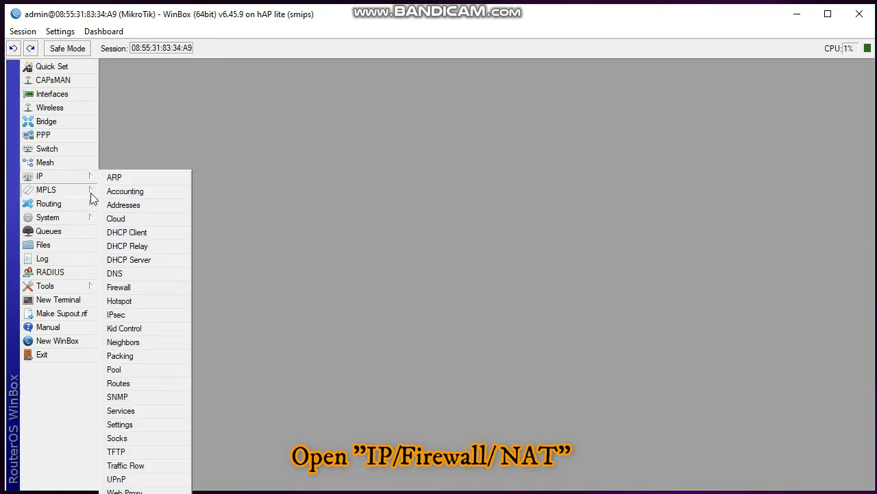
{"action": "left_click", "coordinate": [142, 288]}
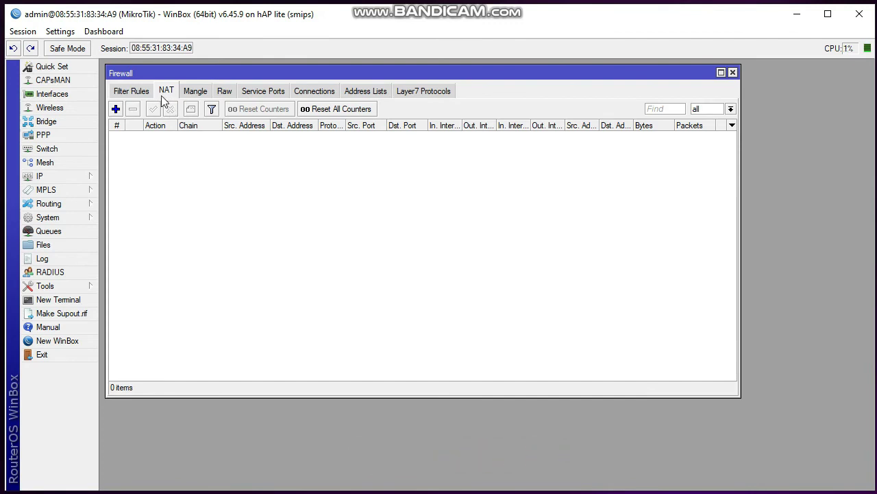
{"action": "left_click", "coordinate": [117, 111]}
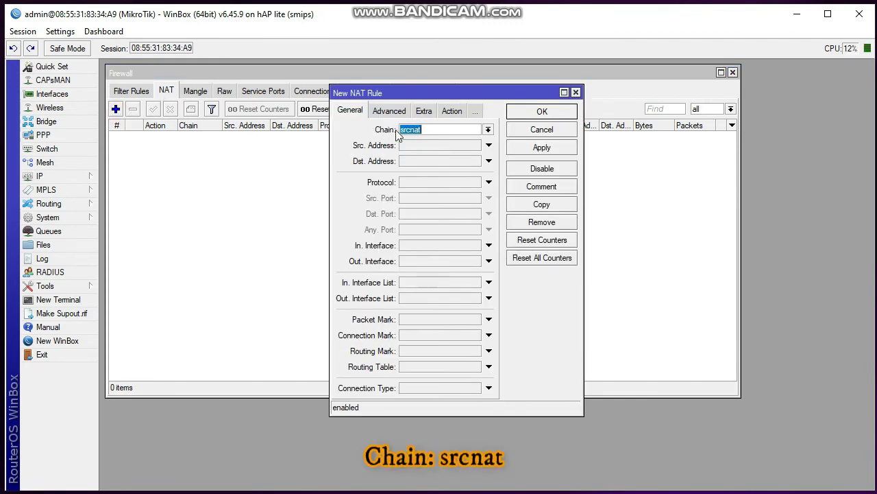
{"action": "left_click", "coordinate": [491, 267]}
{"action": "left_click", "coordinate": [480, 266]}
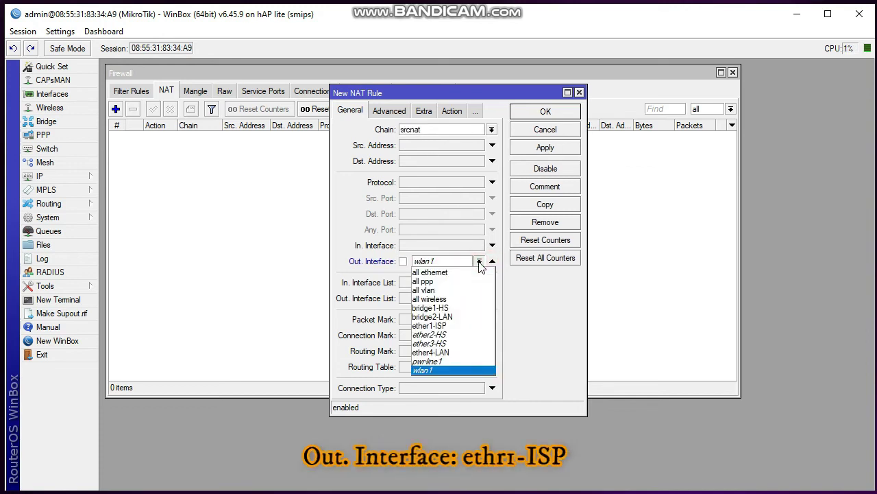
{"action": "left_click", "coordinate": [452, 325]}
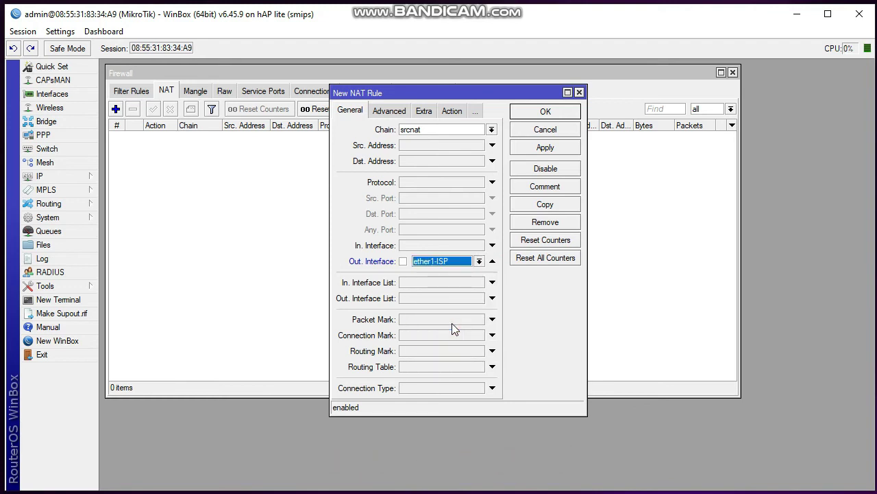
{"action": "left_click", "coordinate": [453, 113]}
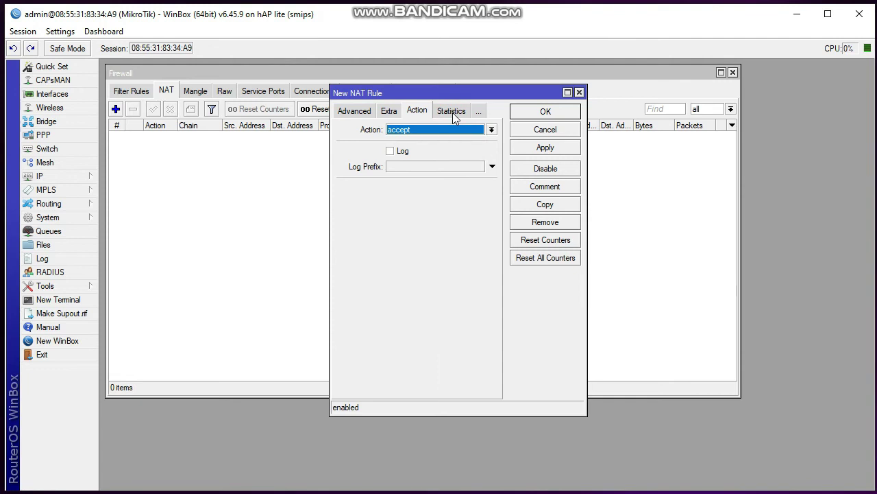
{"action": "left_click", "coordinate": [460, 130]}
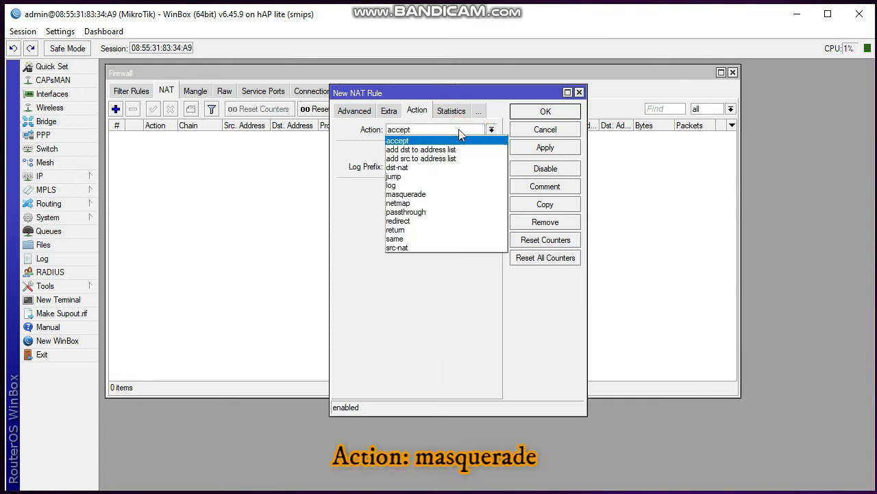
{"action": "left_click", "coordinate": [441, 194]}
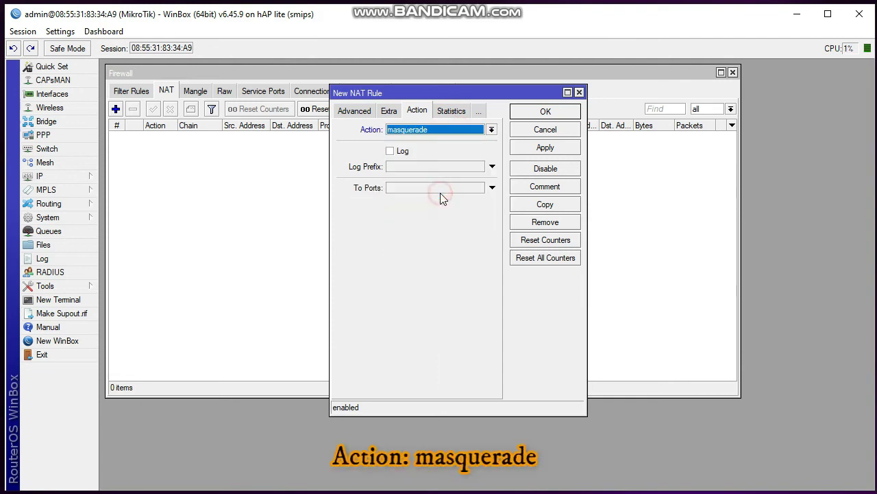
{"action": "left_click", "coordinate": [545, 147]}
{"action": "left_click", "coordinate": [549, 113]}
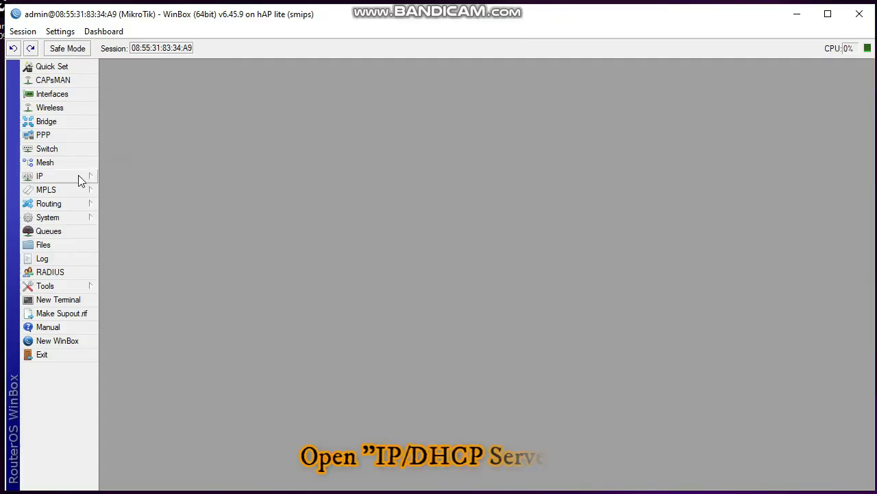
Open the DHCP Server list under IP and launch DHCP Setup
{"action": "left_click", "coordinate": [78, 176]}
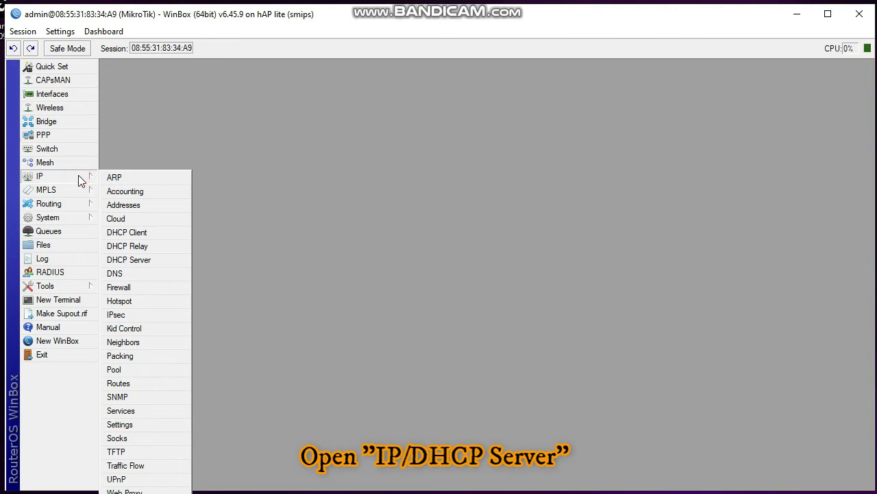
{"action": "left_click", "coordinate": [147, 261]}
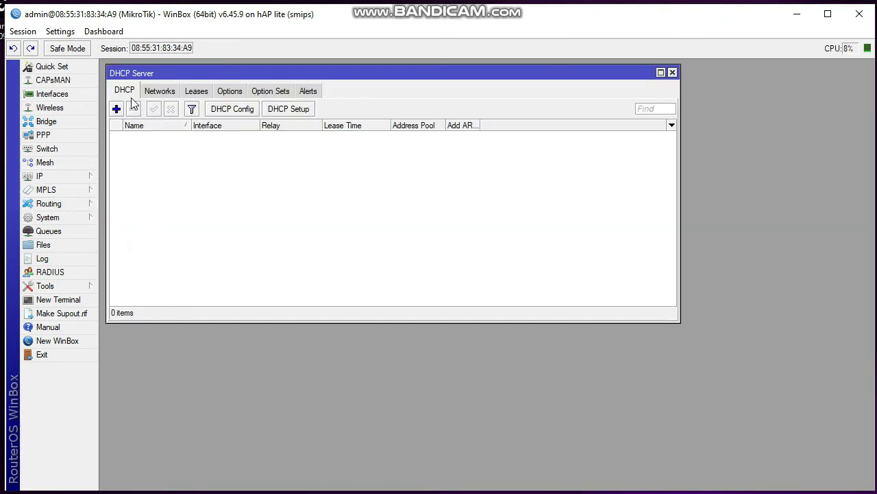
{"action": "left_click", "coordinate": [287, 110]}
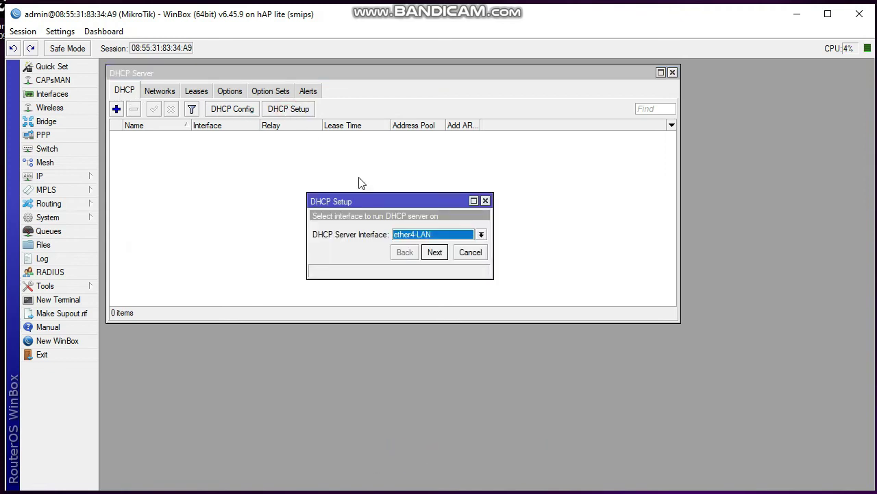
Set up the DHCP server on bridge2-LAN with default addresses, DNS 192.168.5.1 and 00:10:00 leases
{"action": "left_click", "coordinate": [481, 235]}
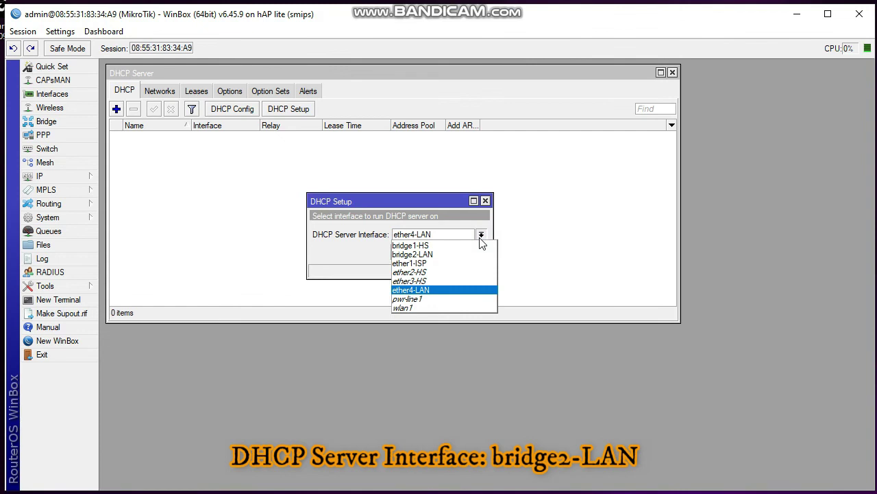
{"action": "left_click", "coordinate": [463, 257]}
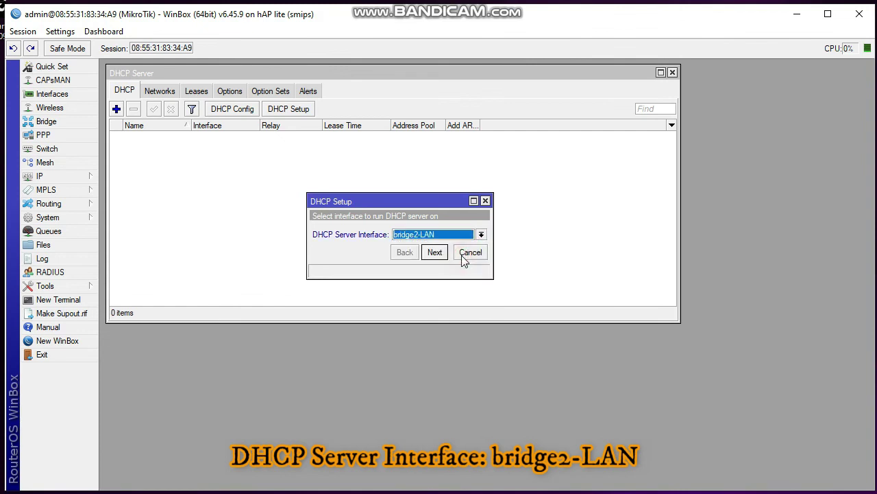
{"action": "left_click", "coordinate": [436, 253]}
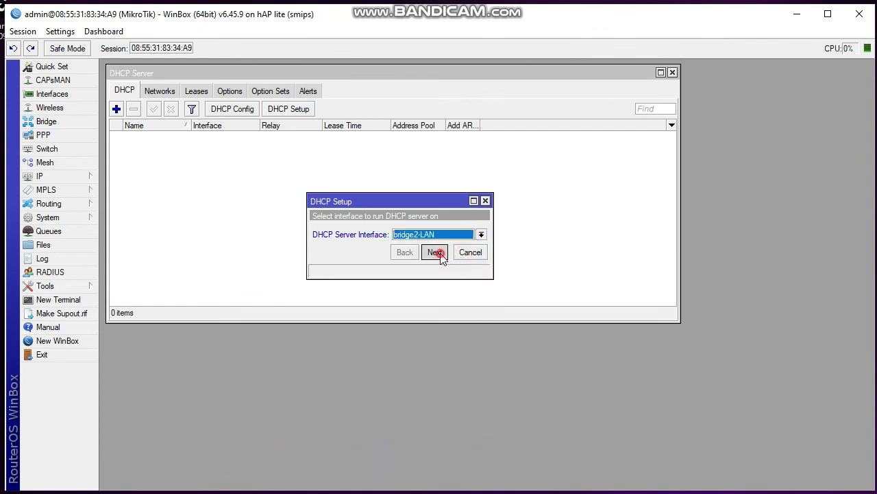
{"action": "left_click", "coordinate": [436, 253]}
{"action": "left_click", "coordinate": [436, 252]}
{"action": "left_click", "coordinate": [436, 252]}
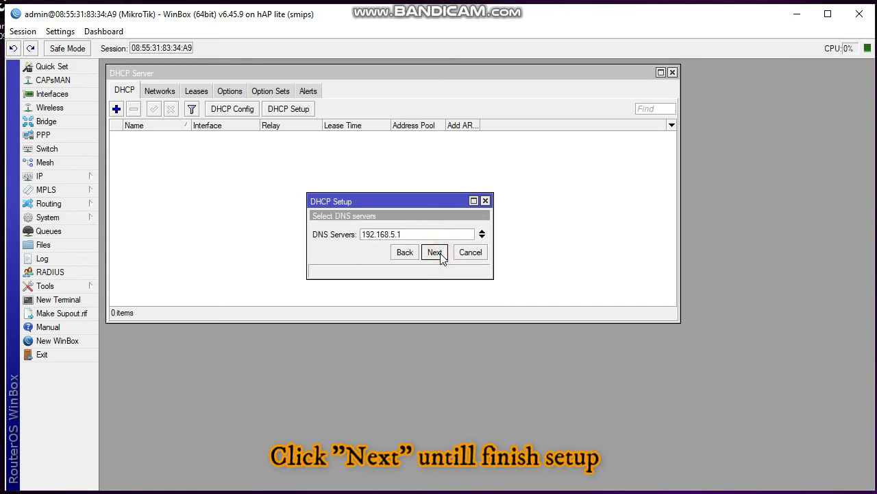
{"action": "left_click", "coordinate": [436, 252]}
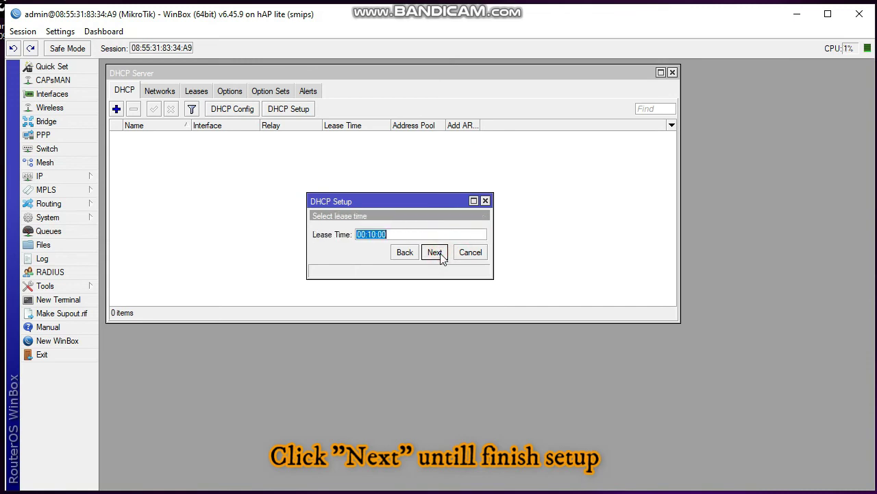
{"action": "left_click", "coordinate": [436, 252]}
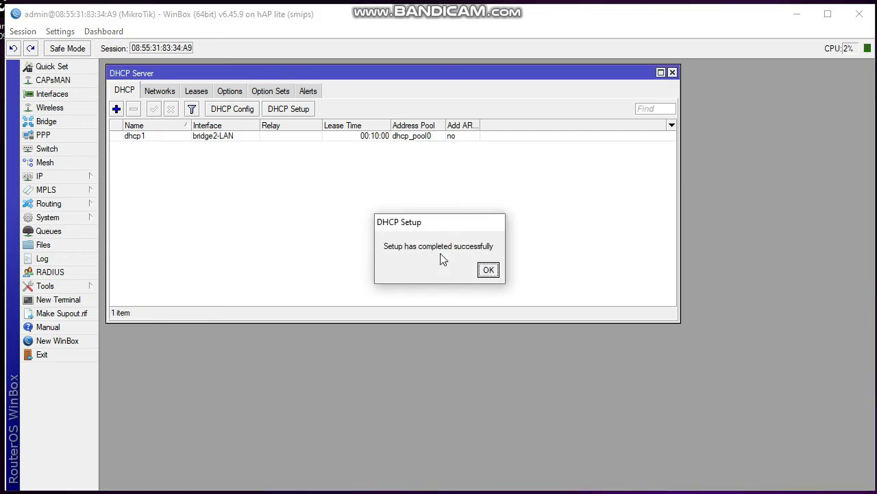
{"action": "left_click", "coordinate": [488, 269]}
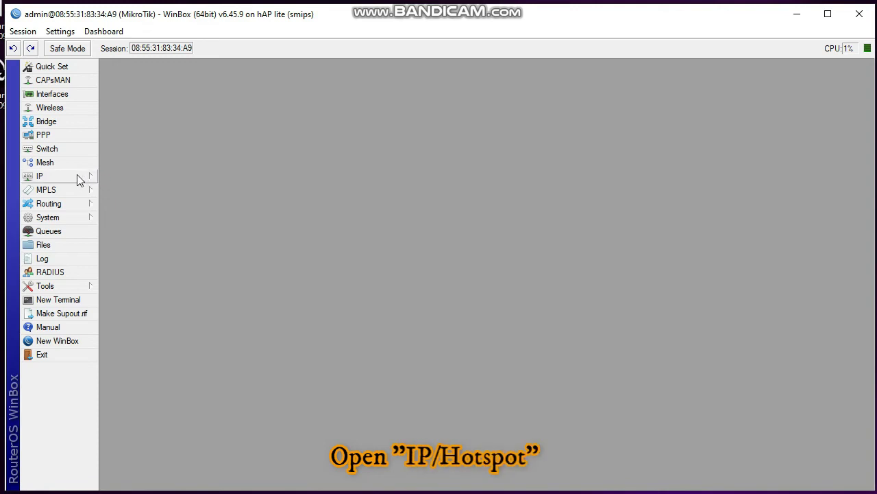
Start Hotspot Setup from IP > Hotspot with bridge1-HS as the hotspot interface
{"action": "left_click", "coordinate": [77, 177]}
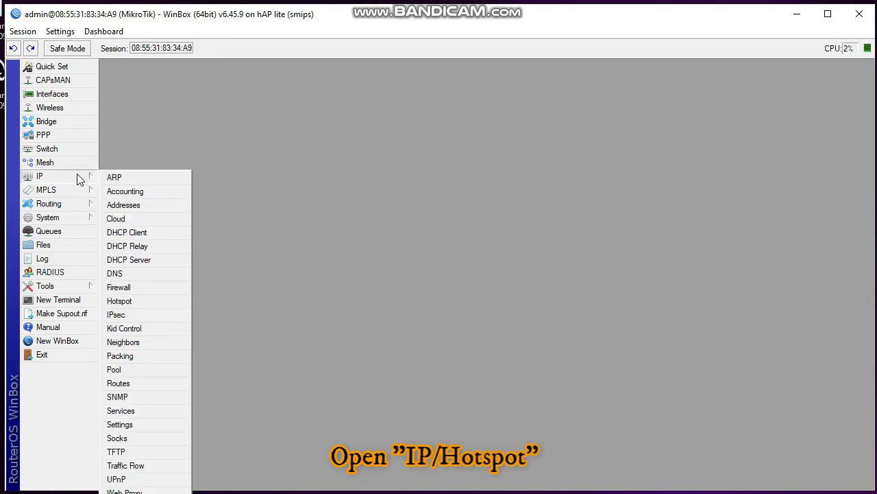
{"action": "left_click", "coordinate": [145, 301]}
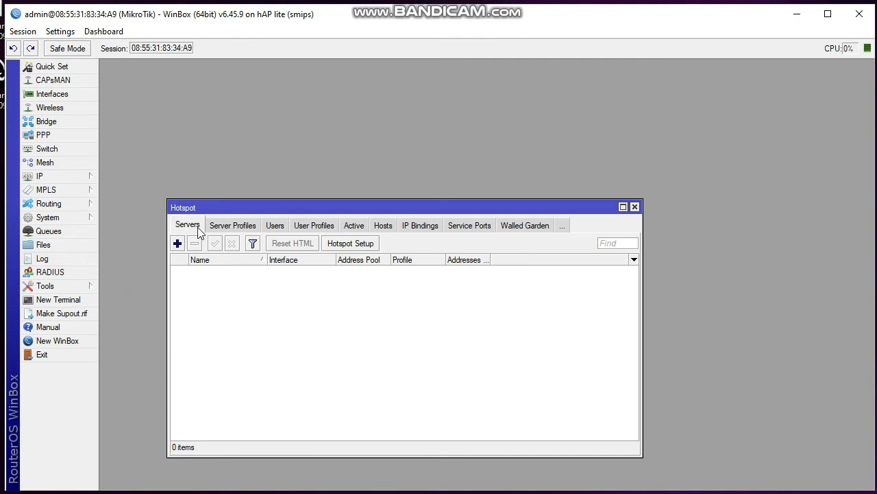
{"action": "left_click", "coordinate": [350, 243]}
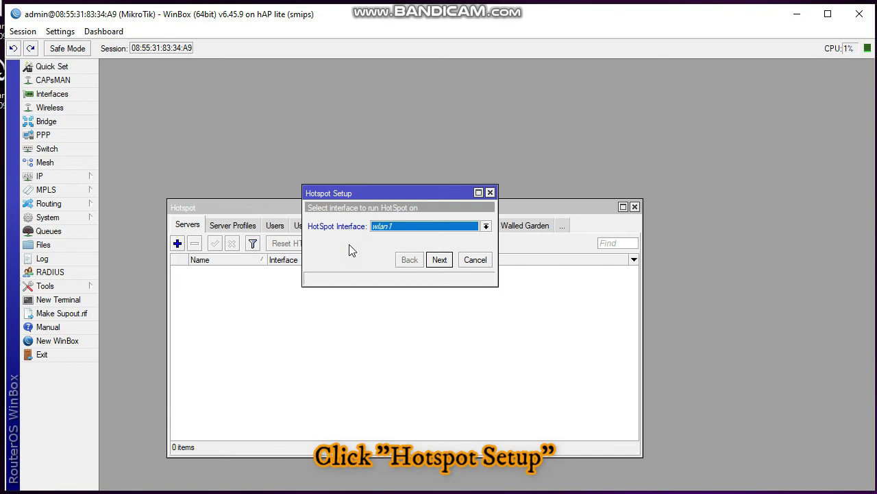
{"action": "left_click", "coordinate": [486, 226]}
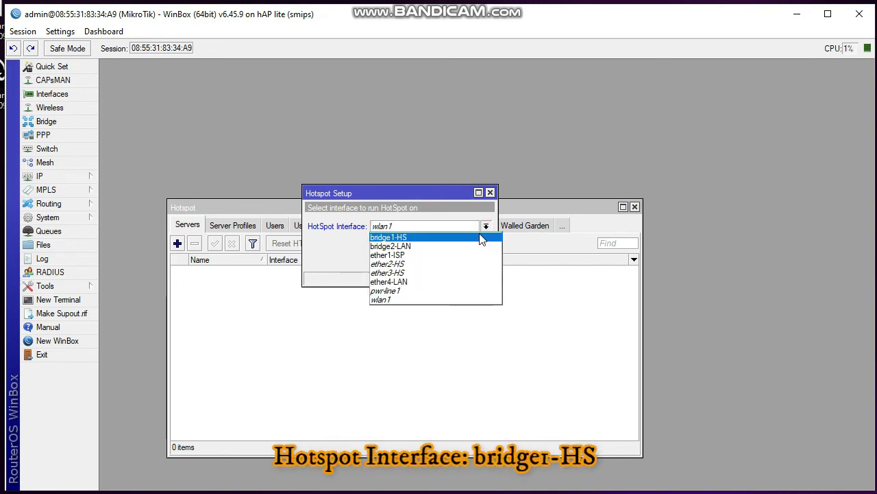
{"action": "left_click", "coordinate": [481, 238]}
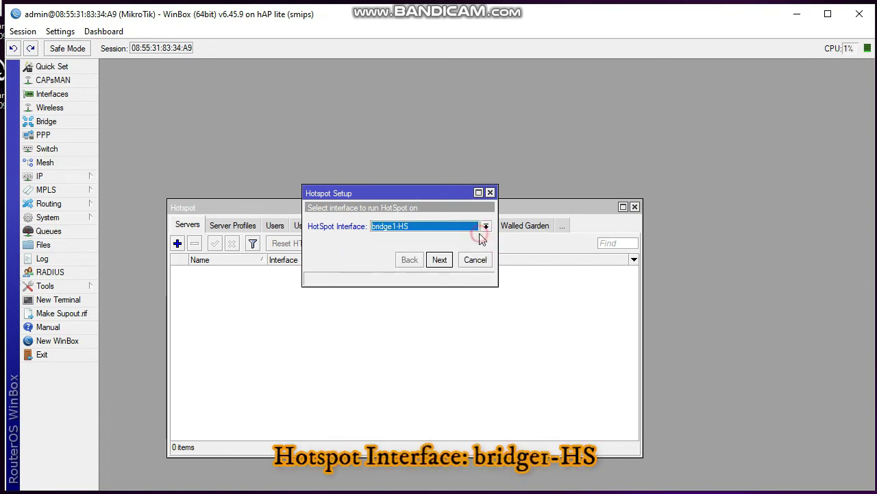
{"action": "left_click", "coordinate": [439, 260]}
Accept masquerading, pool 10.0.0.2-10.0.0.254, no SSL certificate, SMTP 0.0.0.0, default DNS, empty DNS name
{"action": "left_click", "coordinate": [445, 260]}
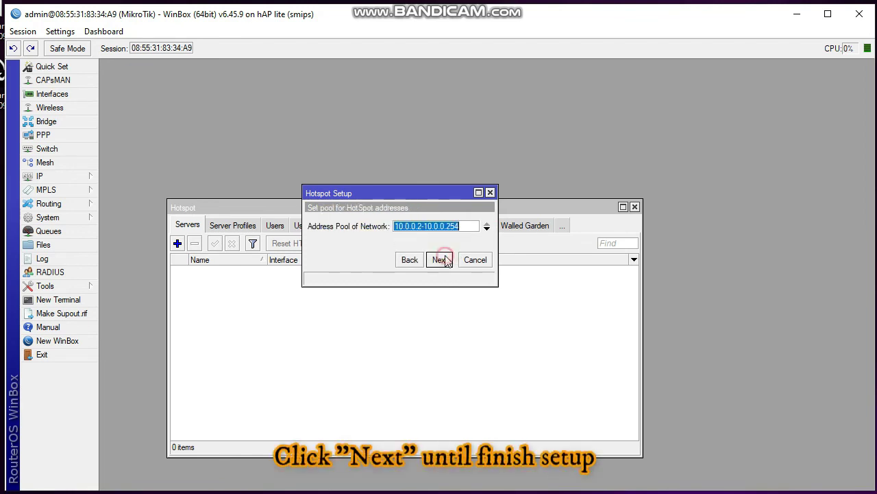
{"action": "left_click", "coordinate": [445, 260]}
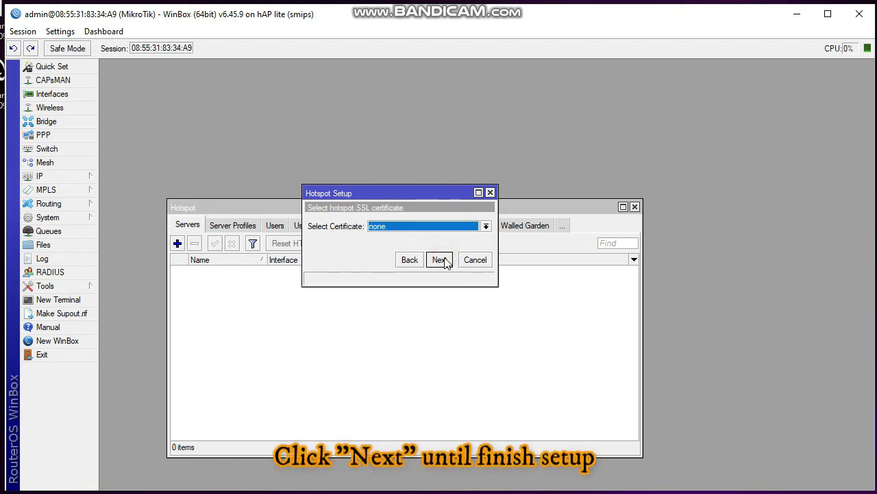
{"action": "left_click", "coordinate": [439, 260]}
{"action": "left_click", "coordinate": [440, 260]}
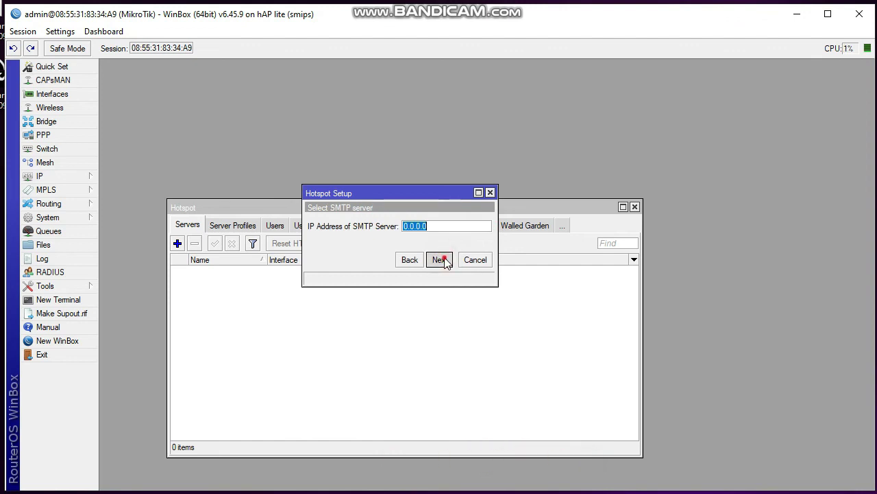
{"action": "left_click", "coordinate": [442, 260]}
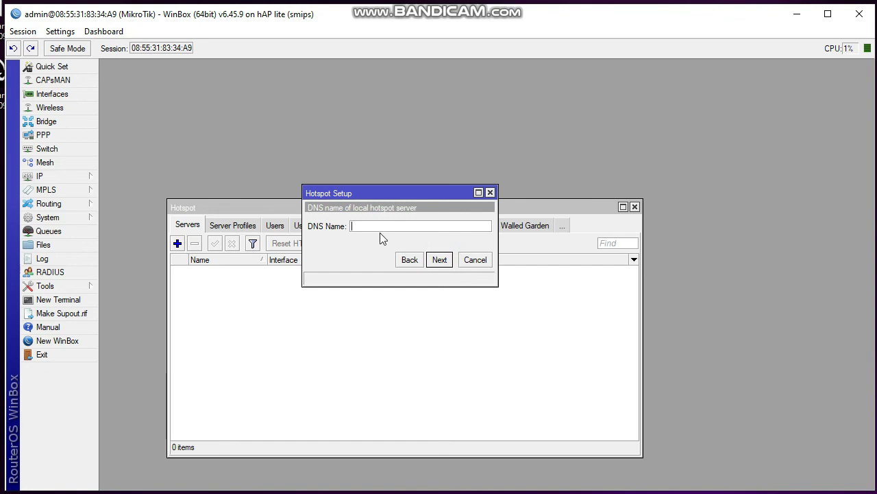
{"action": "left_click", "coordinate": [439, 260]}
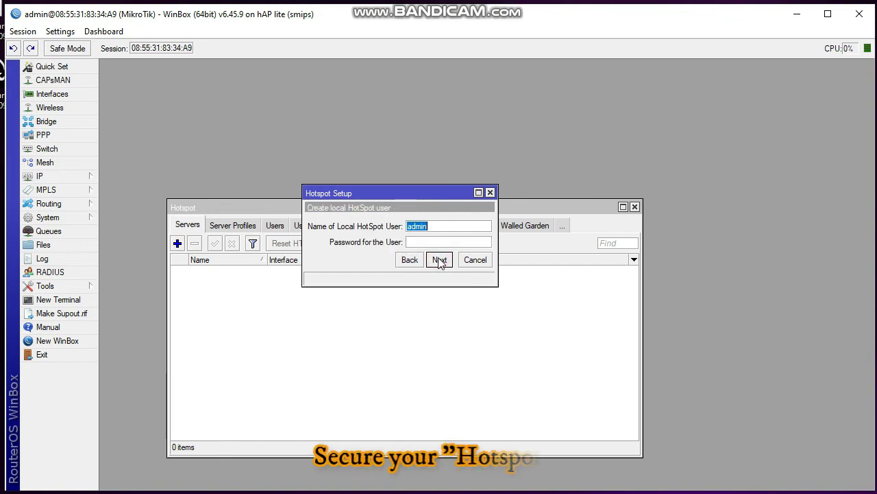
Set the local hotspot user's password and finish the hotspot setup
{"action": "left_click", "coordinate": [442, 242]}
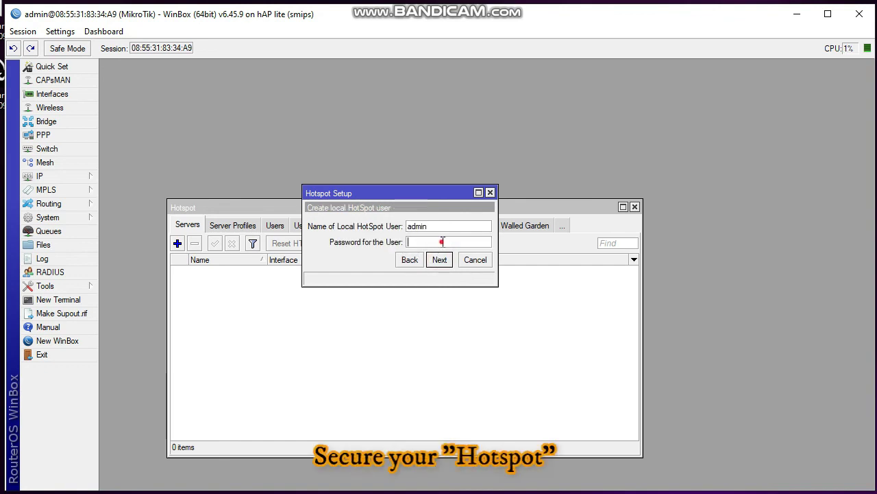
{"action": "type", "text": "admin12345"}
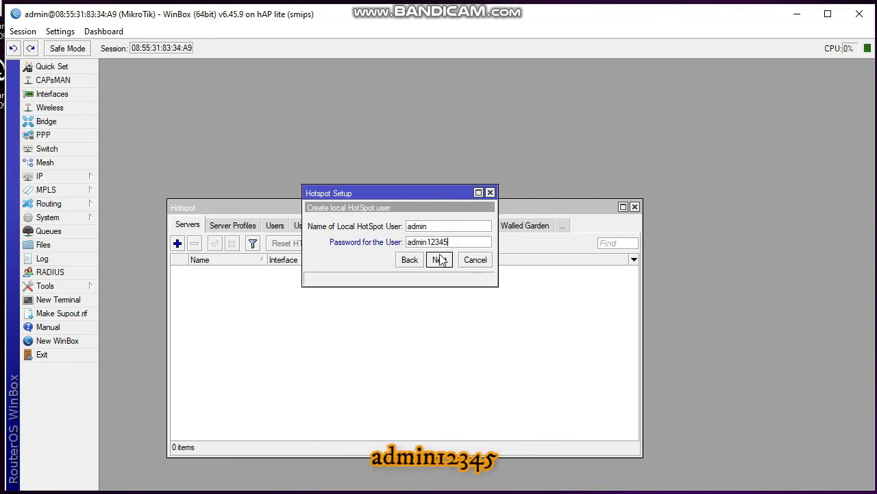
{"action": "left_click", "coordinate": [441, 263]}
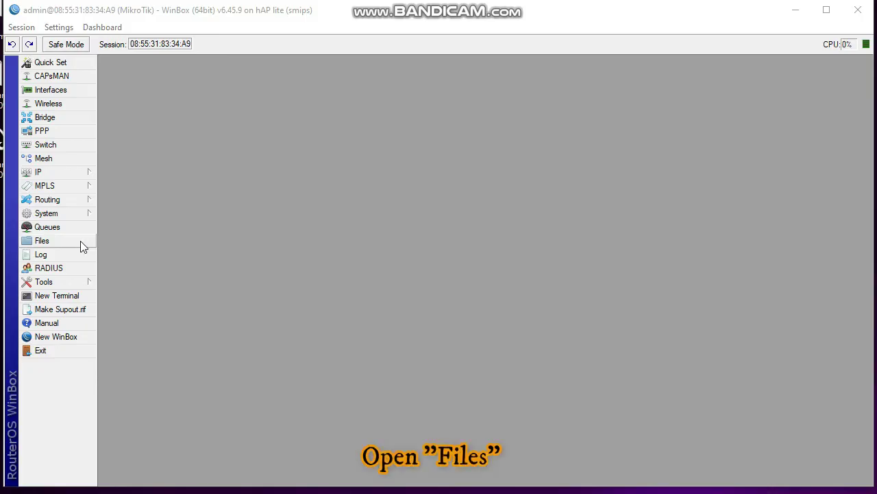
Open the File List to view the router's stored files
{"action": "left_click", "coordinate": [80, 242]}
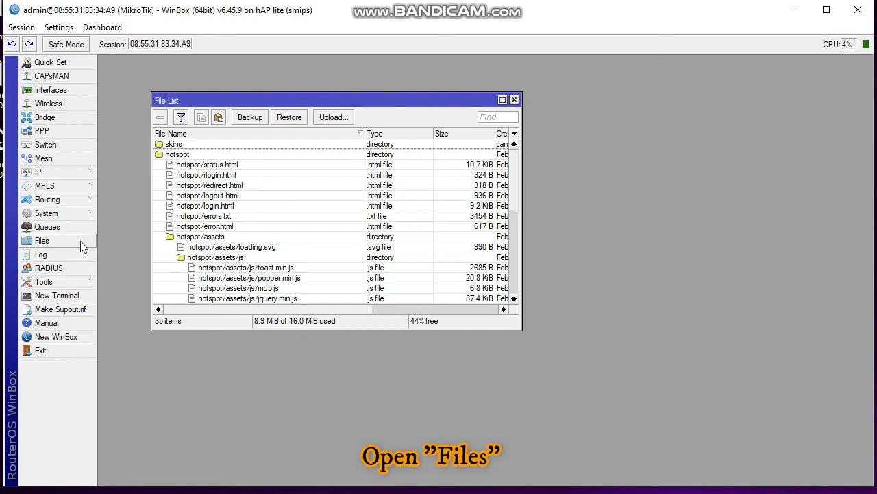
Save a configuration backup named 'hotspot ready' and check the new hotspot ready.backup file
{"action": "left_click", "coordinate": [250, 118]}
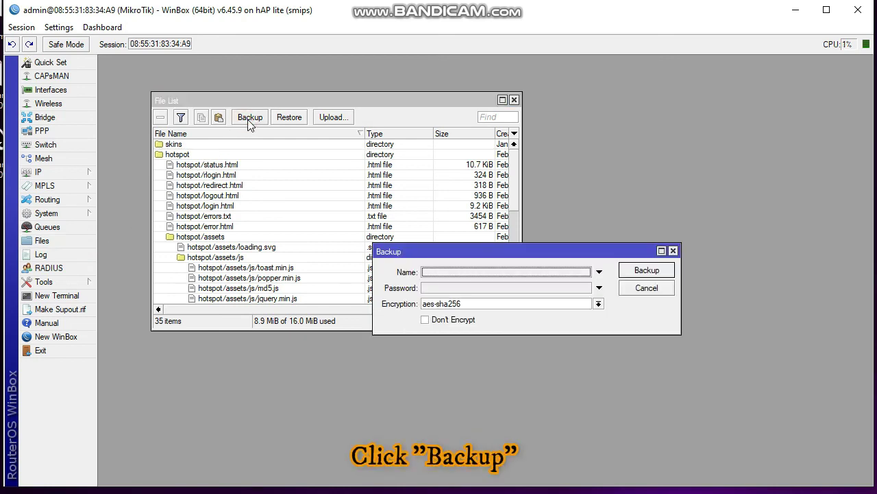
{"action": "left_click", "coordinate": [450, 273]}
{"action": "type", "text": "hot"}
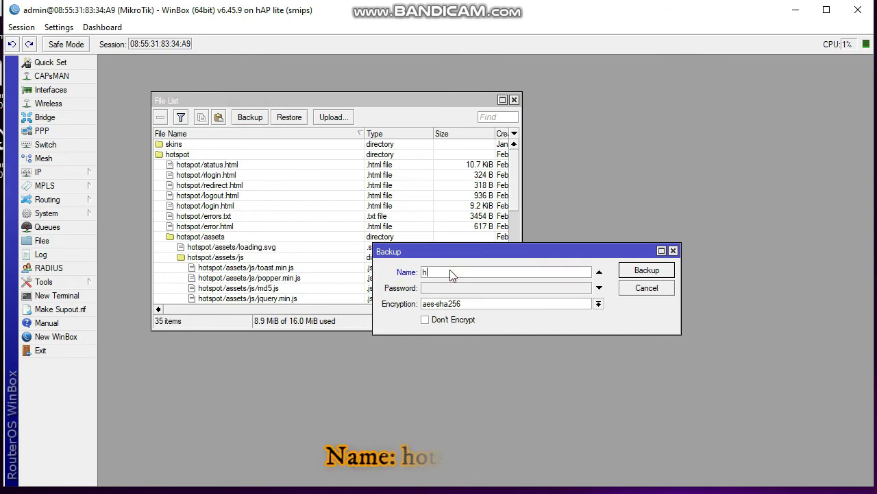
{"action": "type", "text": "tspot"}
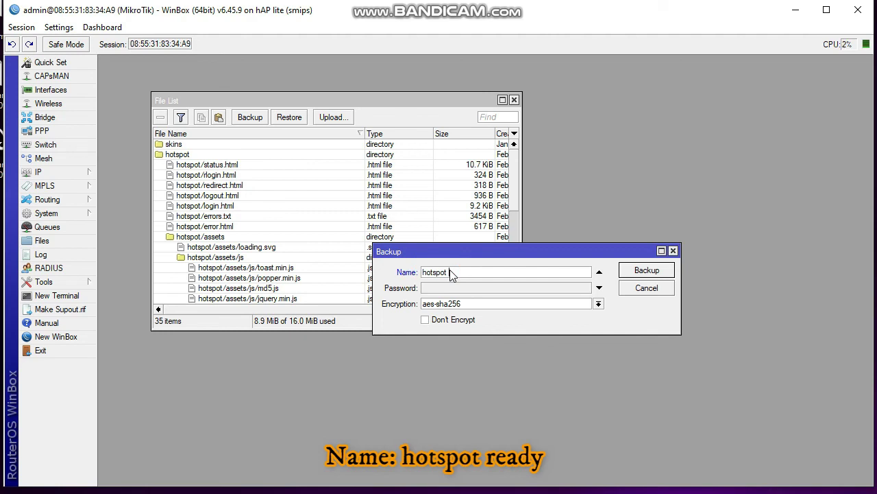
{"action": "type", "text": " ready"}
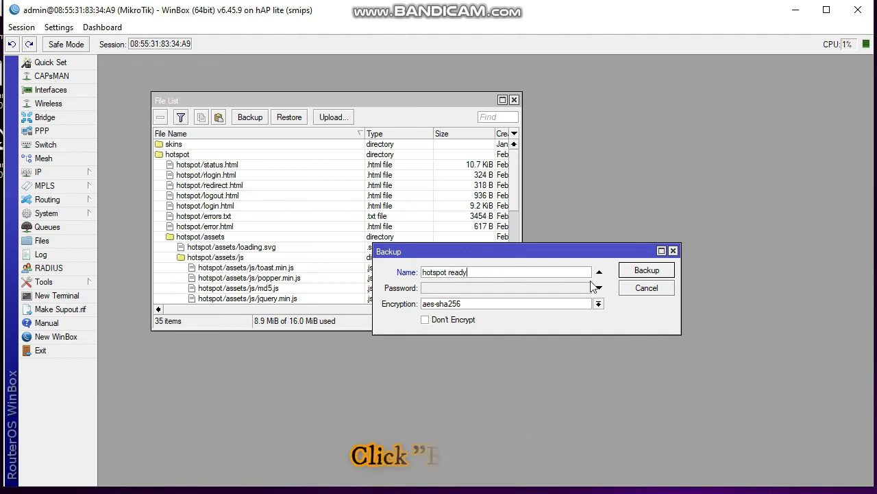
{"action": "left_click", "coordinate": [648, 272]}
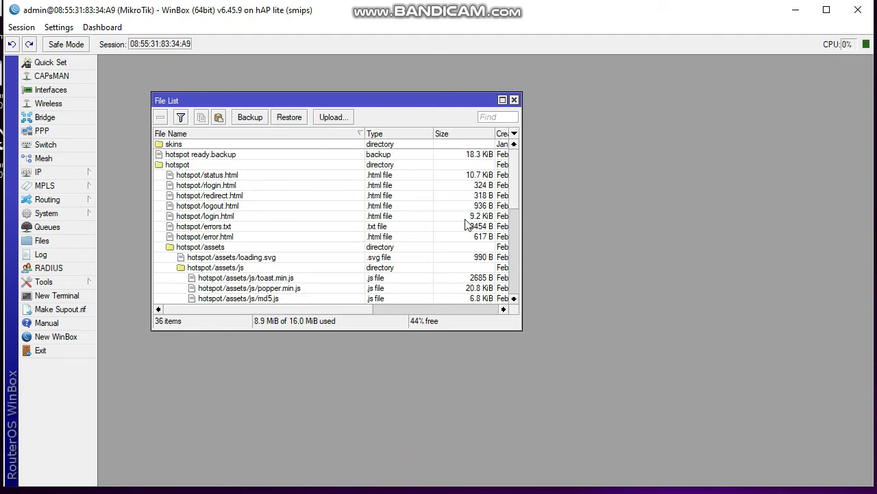
{"action": "left_click", "coordinate": [234, 156]}
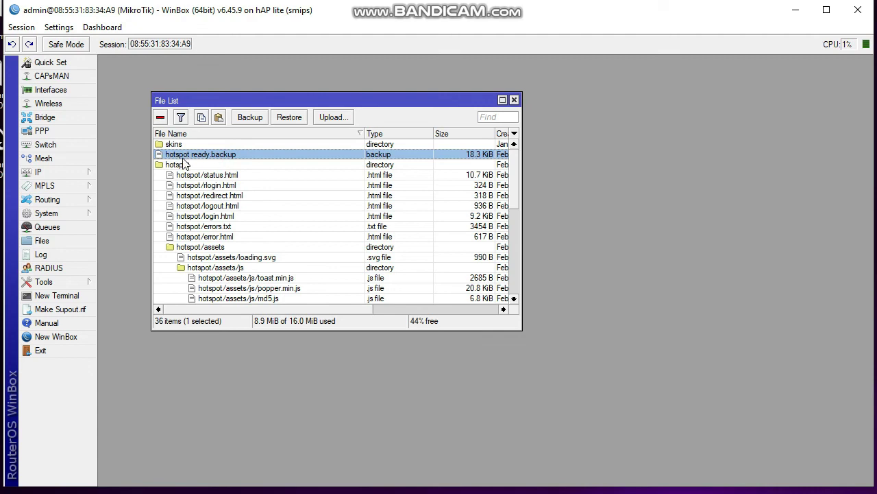